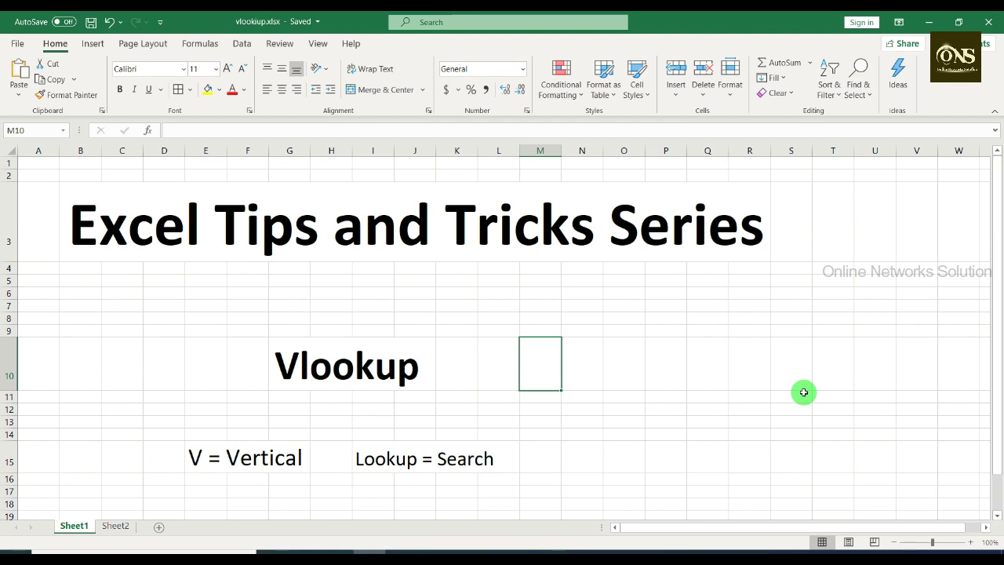
- Switch from Sheet1 to Sheet2, which holds the employee table
key("ctrl+Page_Down")
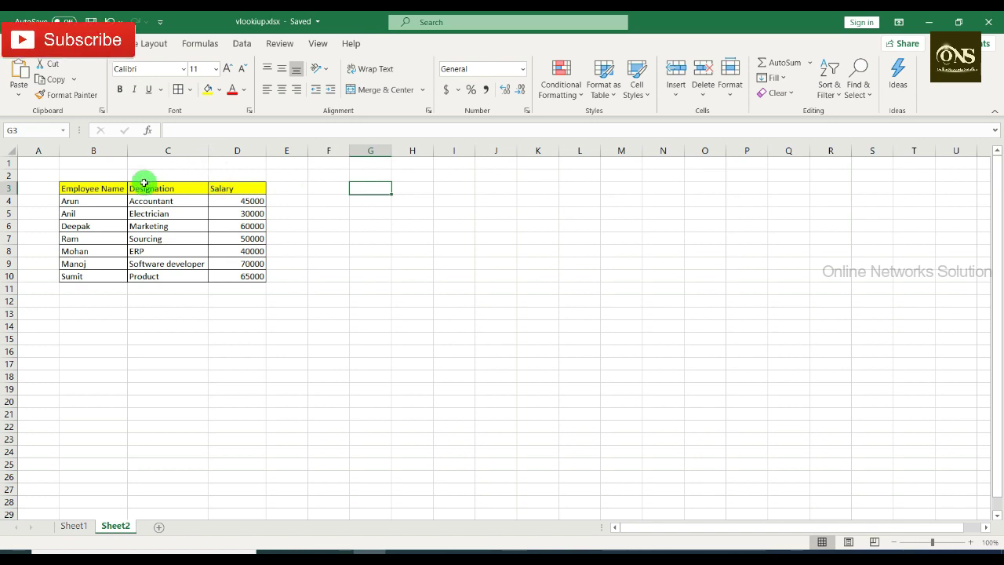
- Copy the B3:D3 headers into H3:J3
left_click_drag(105, 188, 222, 191)
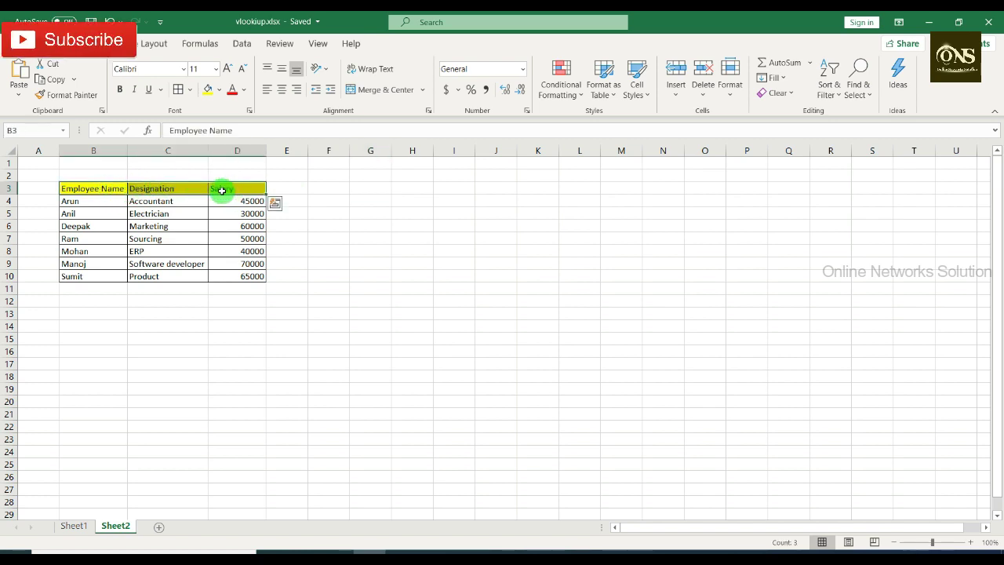
key("ctrl+c")
left_click(406, 189)
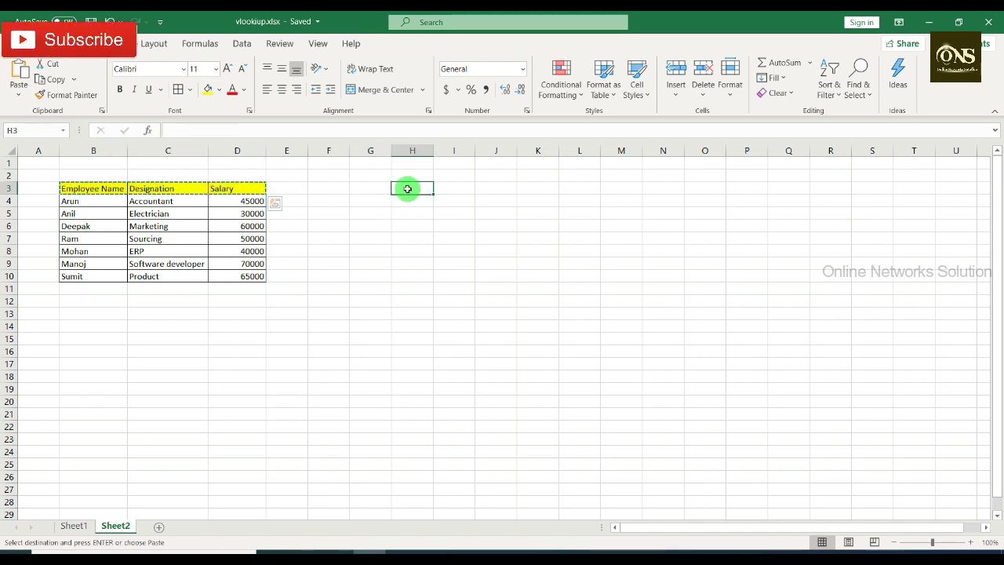
key("ctrl+v")
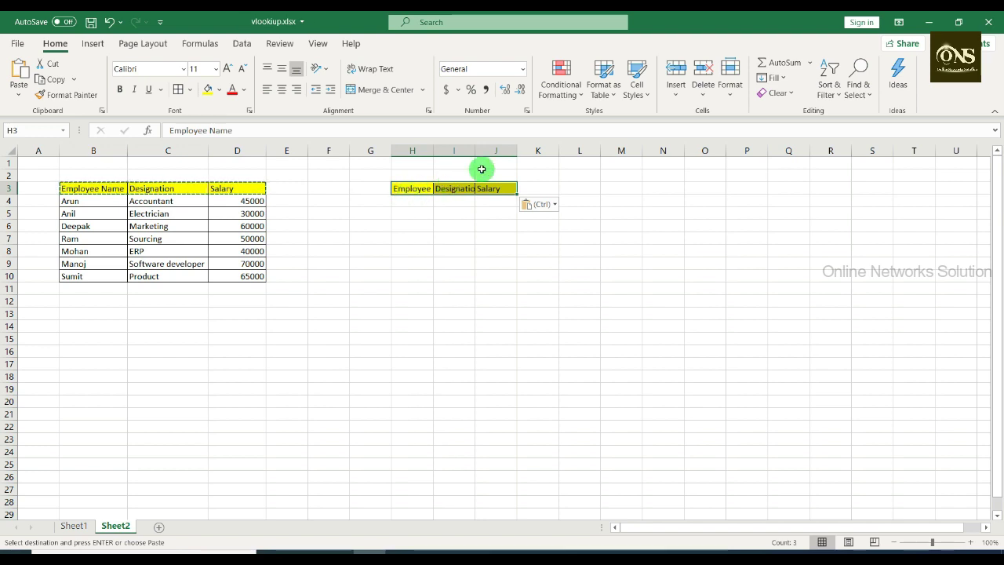
- Autofit columns H, I and J to their new headings
double_click(475, 150)
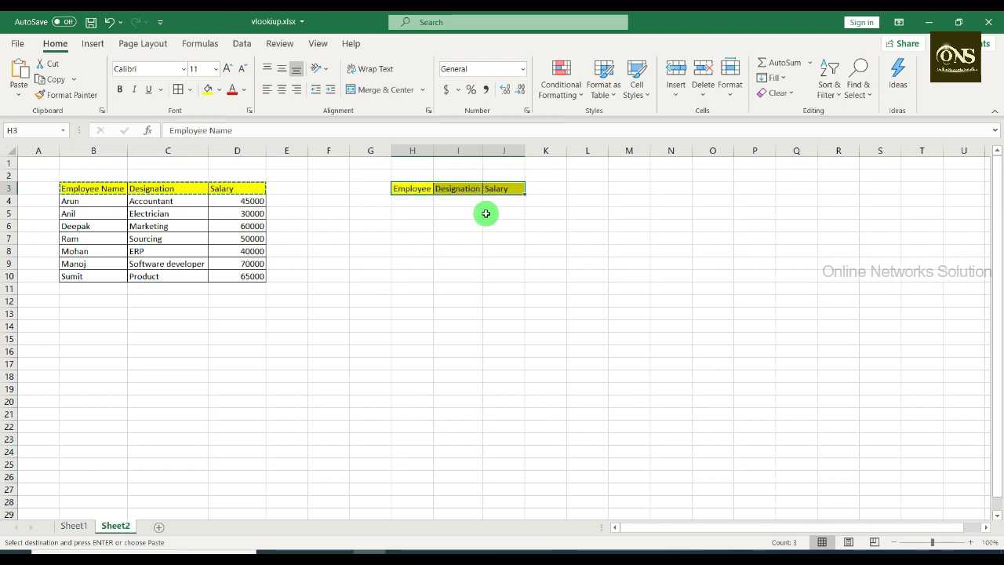
double_click(524, 154)
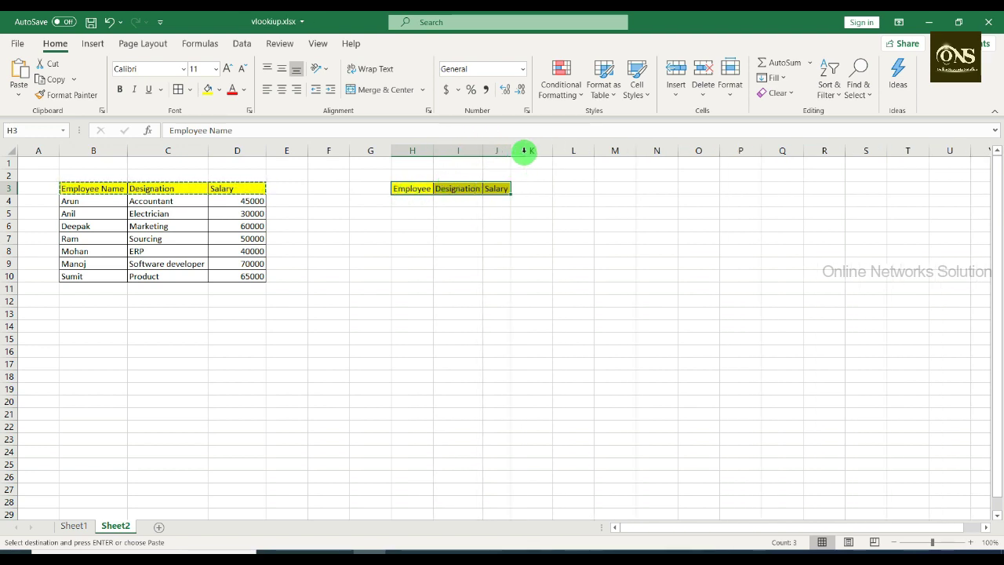
double_click(434, 152)
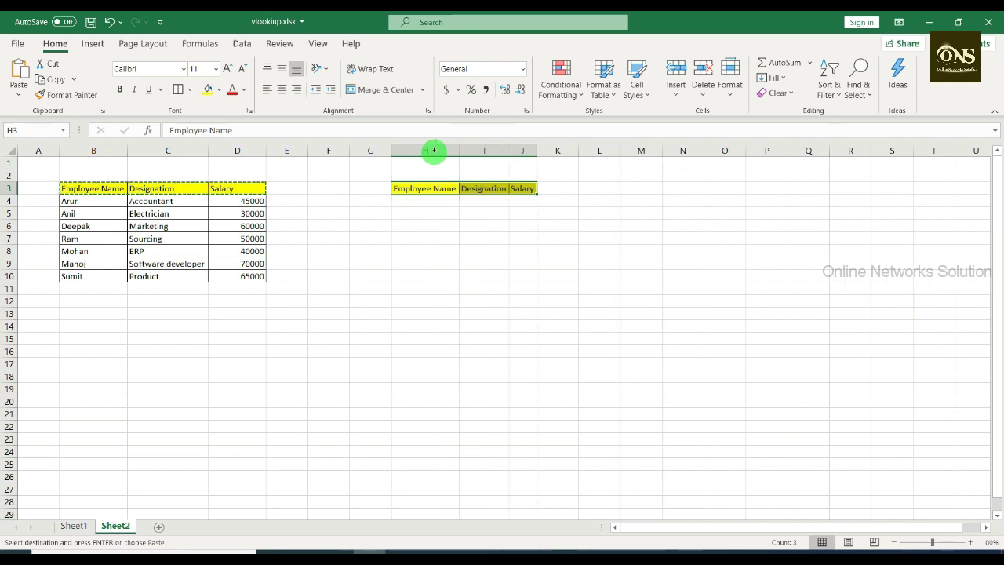
left_click(437, 216)
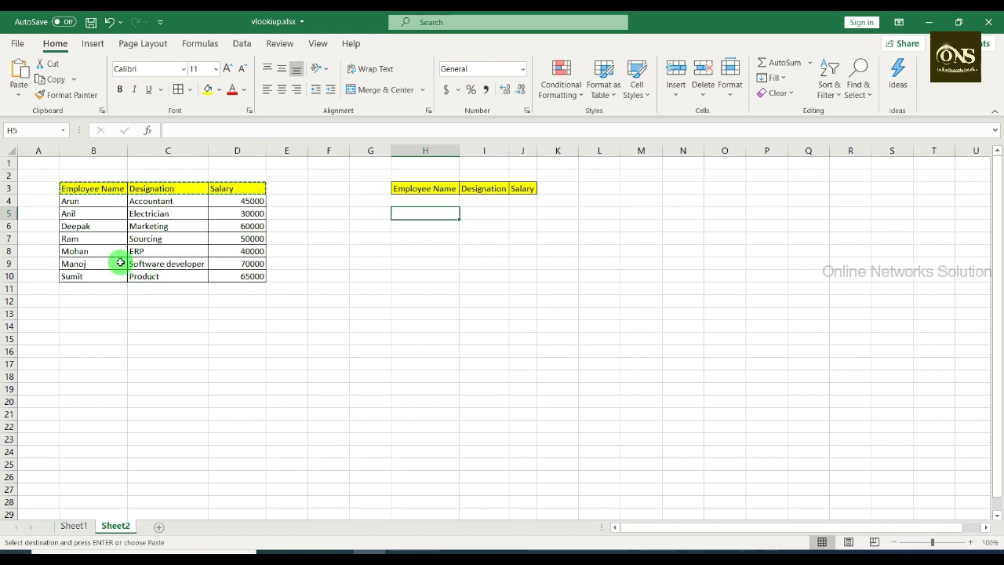
- Enter Mohan in H4
left_click(422, 201)
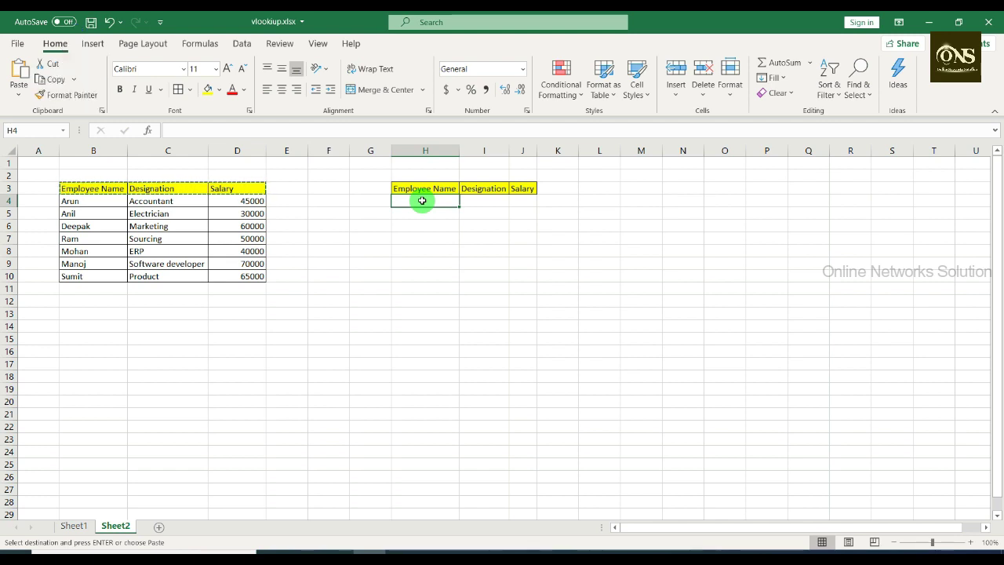
type("Mohan")
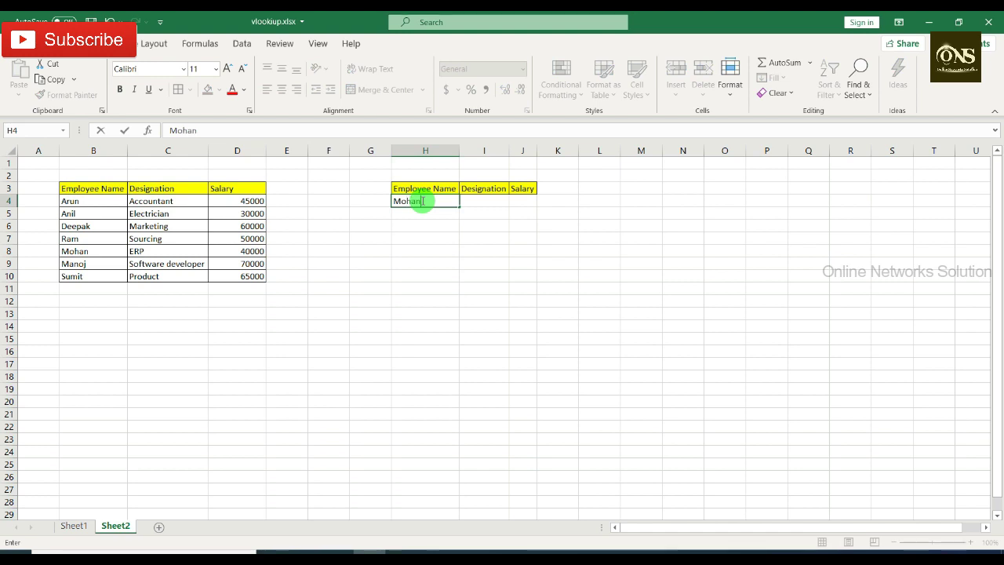
key("Return")
- Start a VLOOKUP in I4 with H4 as lookup value and B4:D10 as table
left_click(479, 201)
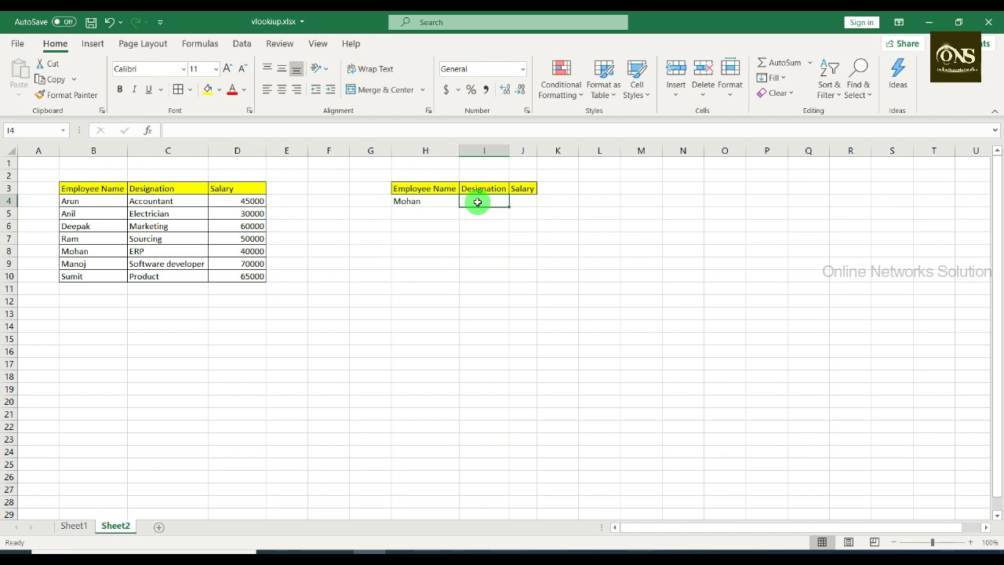
type("=")
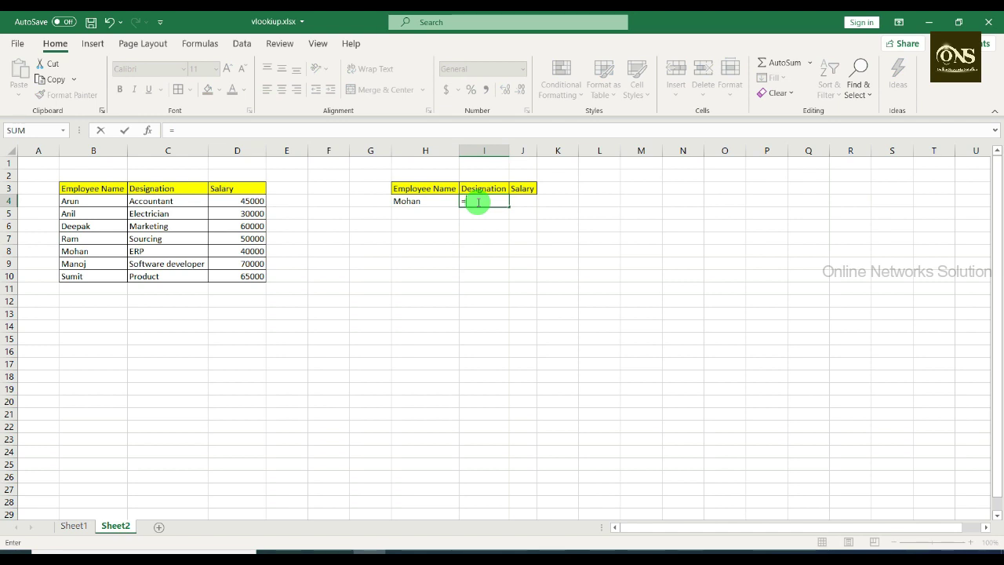
type("vloo")
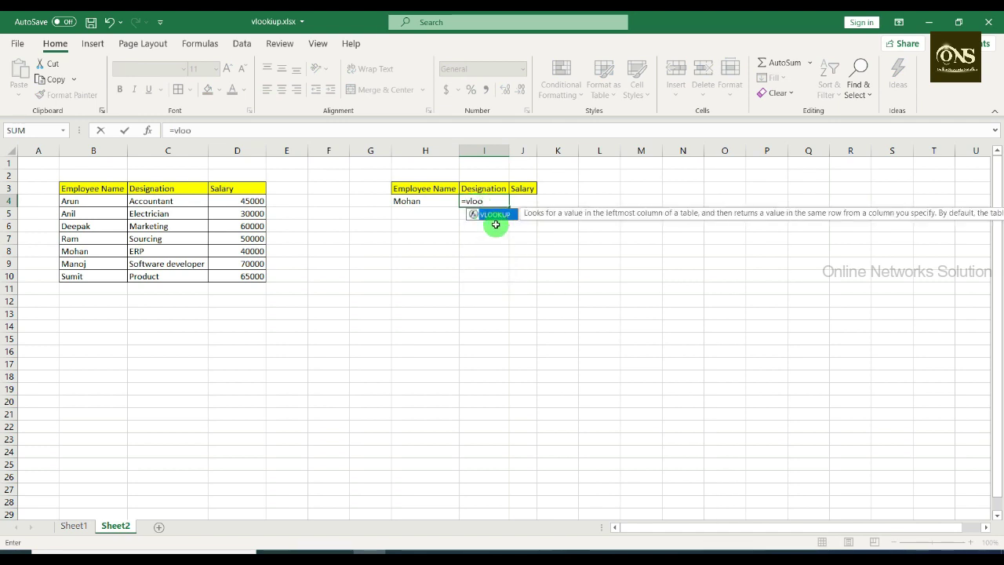
double_click(496, 223)
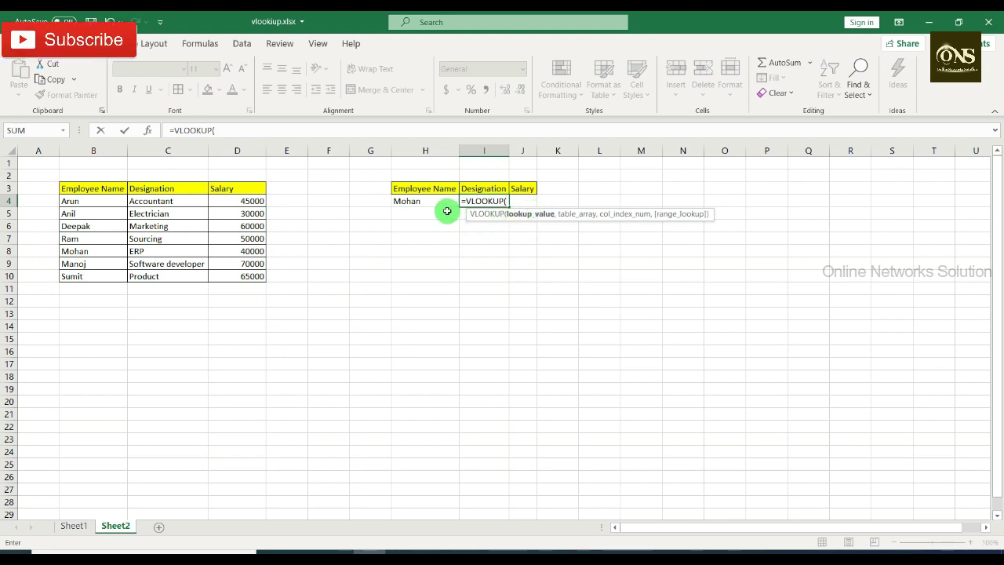
left_click(425, 201)
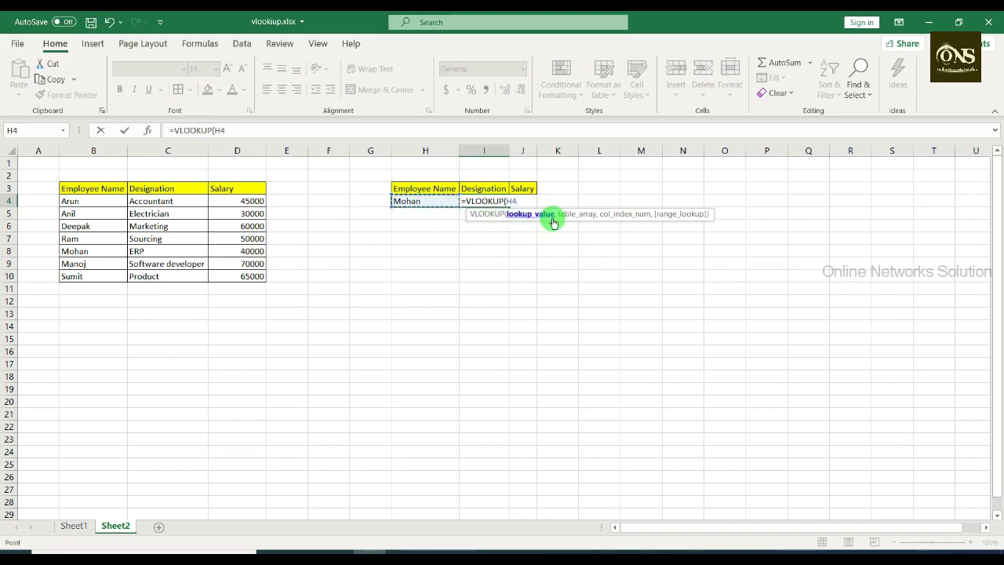
type(",")
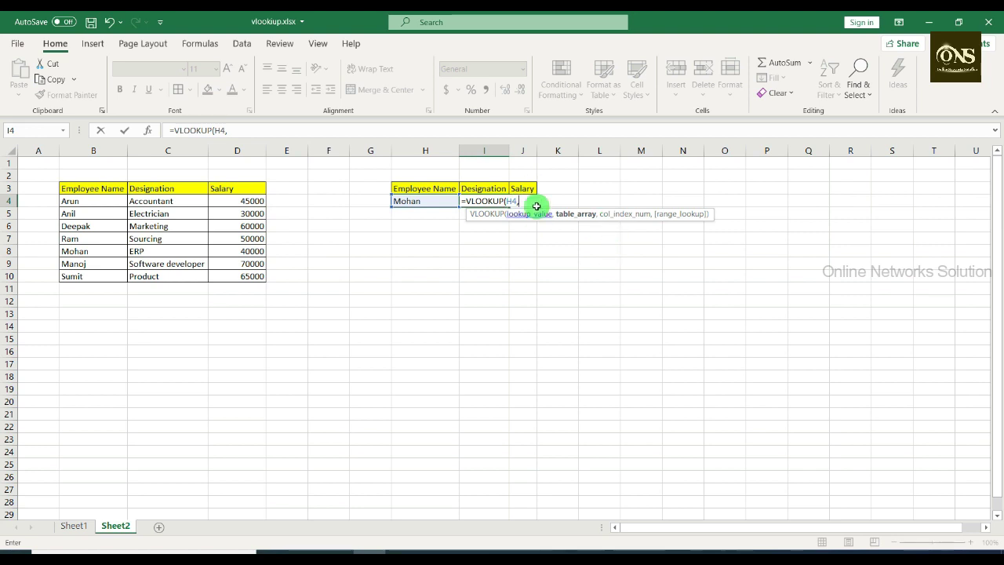
mouse_move(69, 201)
left_mouse_down()
mouse_move(210, 233)
mouse_move(227, 275)
left_mouse_up()
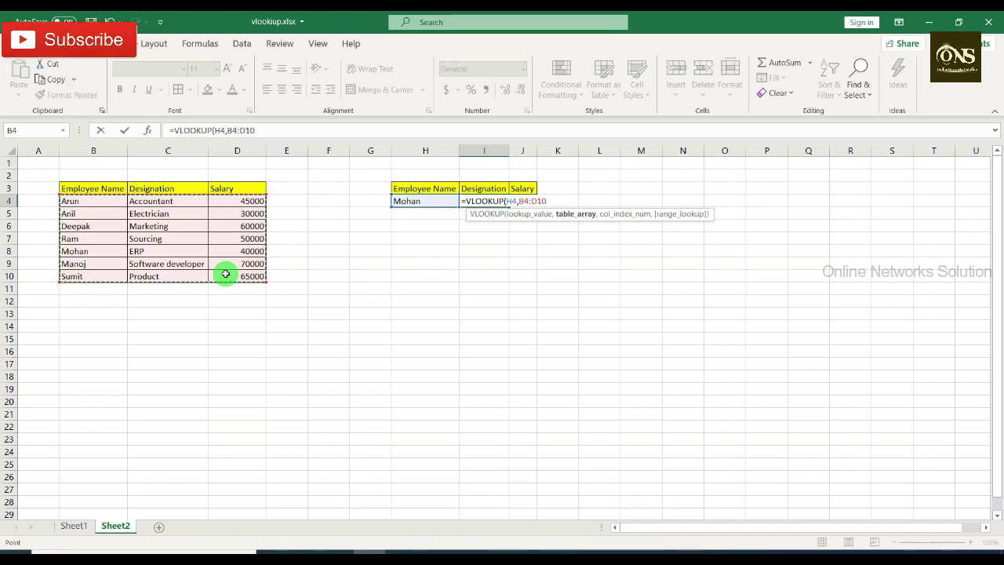
- Complete I4 as =VLOOKUP(H4,B4:D10,2,0), returning ERP
type(",")
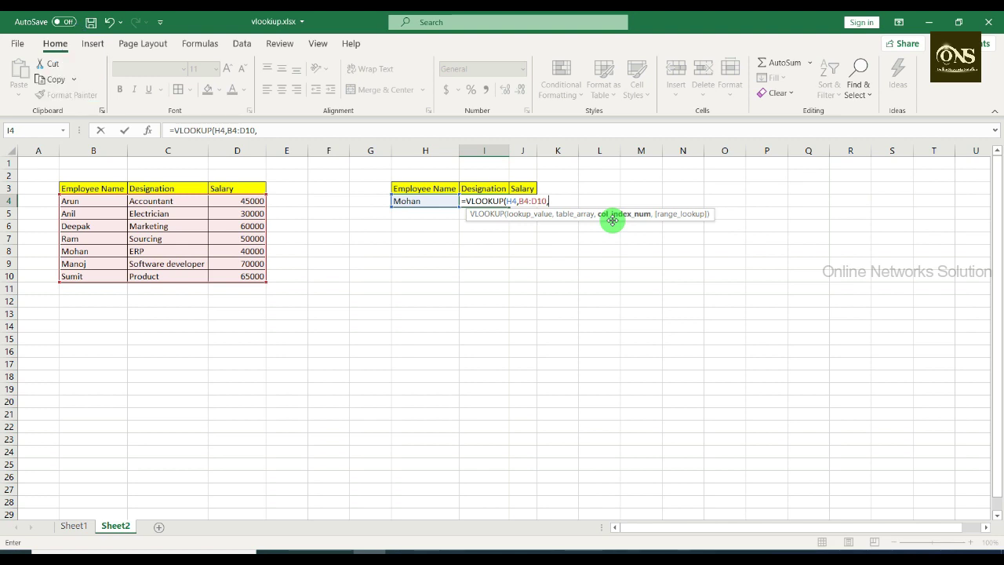
type("2,0")
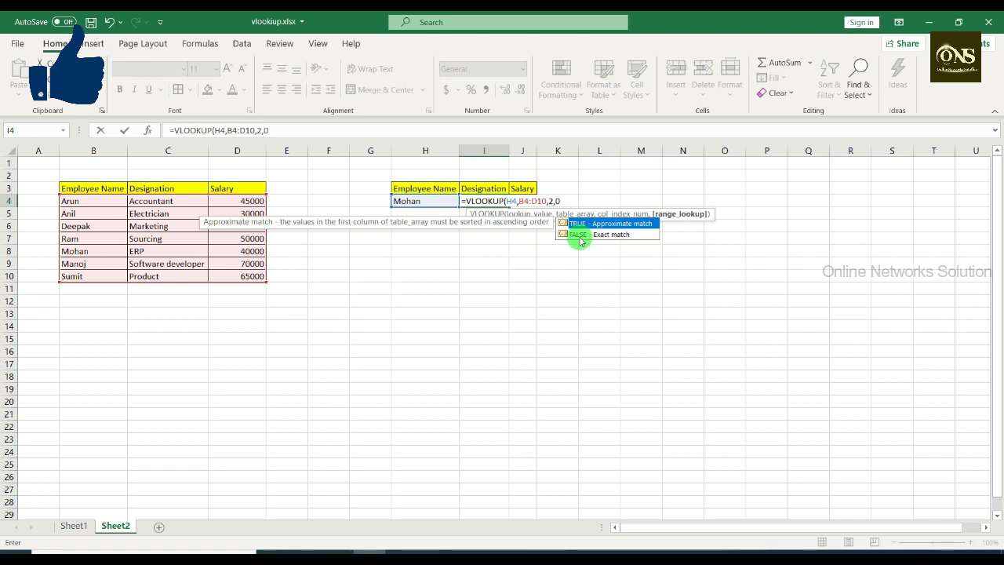
type(")")
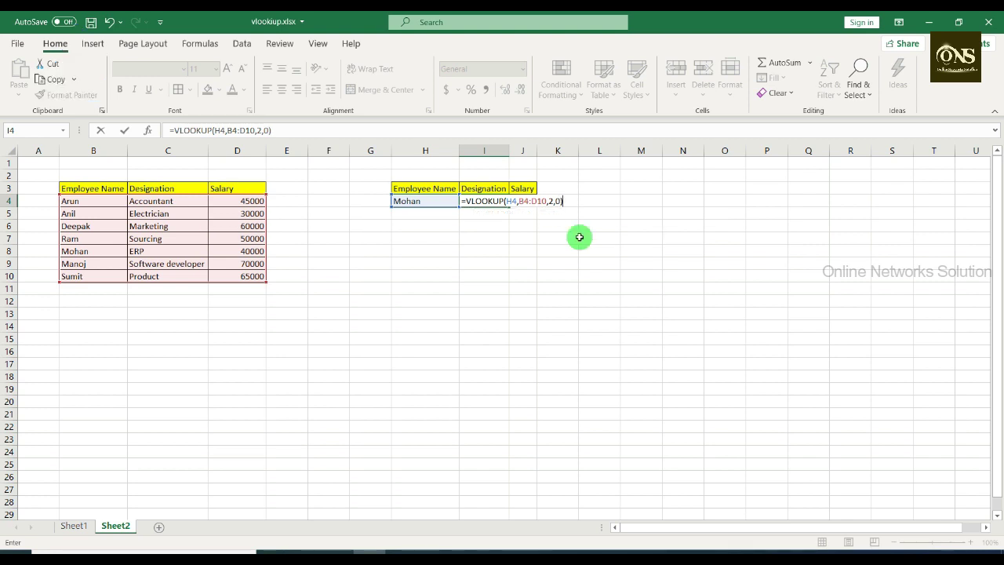
key("Return")
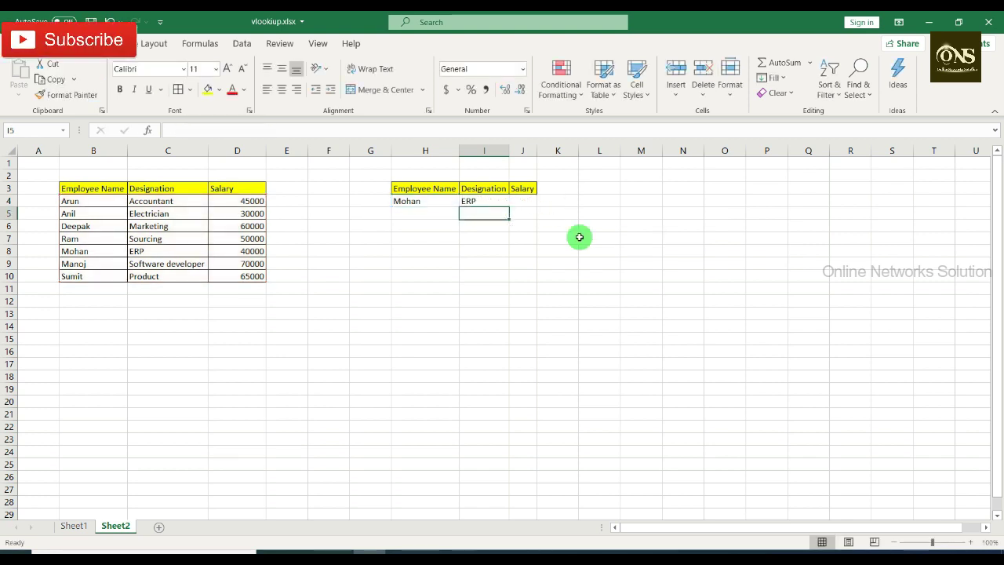
left_click(480, 200)
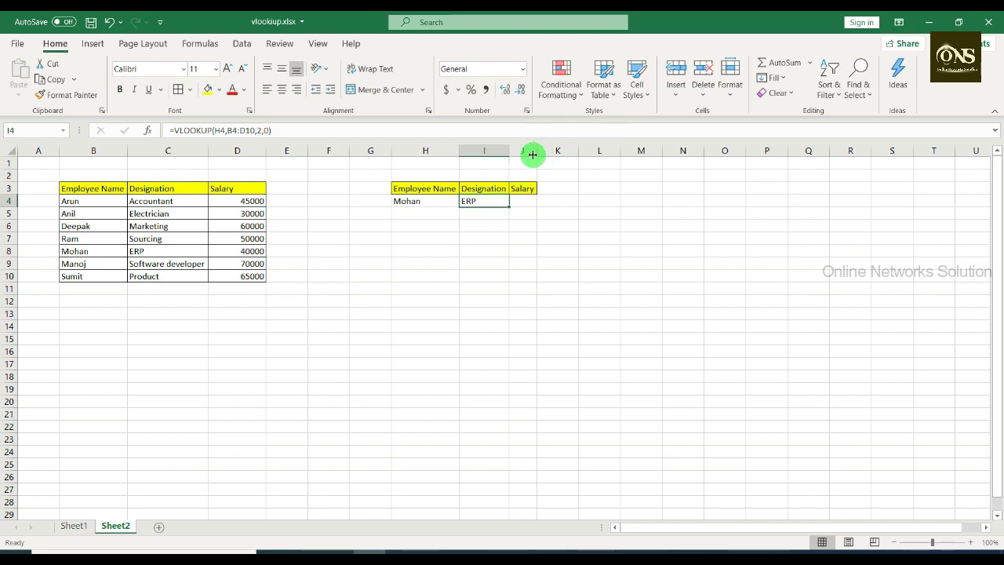
- Widen column J and begin a new =vl formula in J4
left_click_drag(537, 151, 581, 154)
left_click(523, 201)
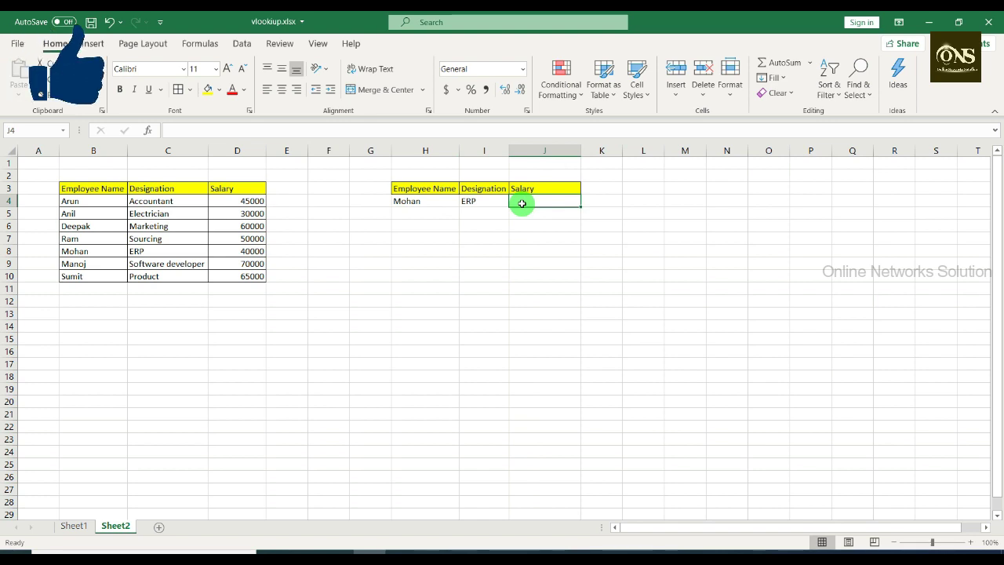
type("=")
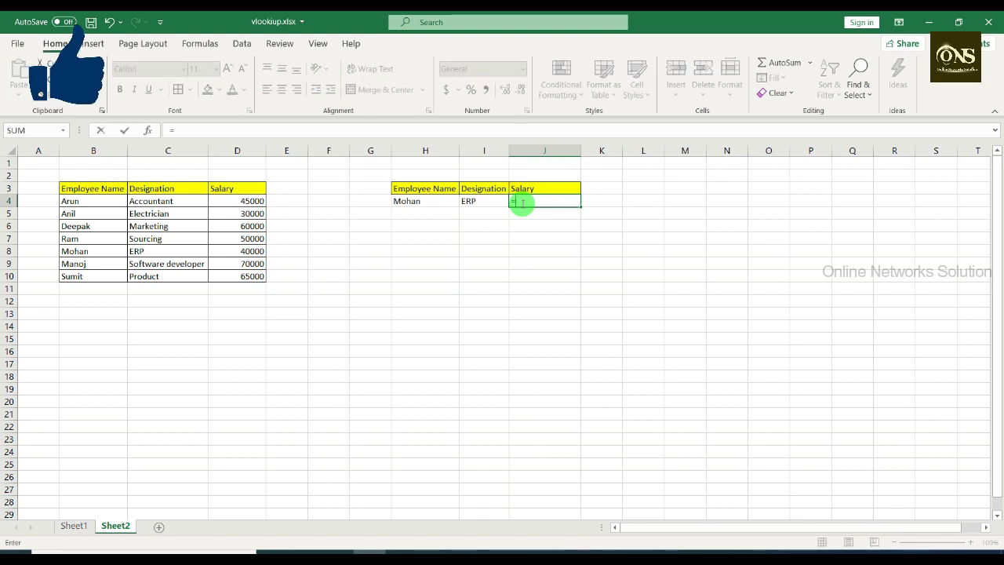
type("vloo")
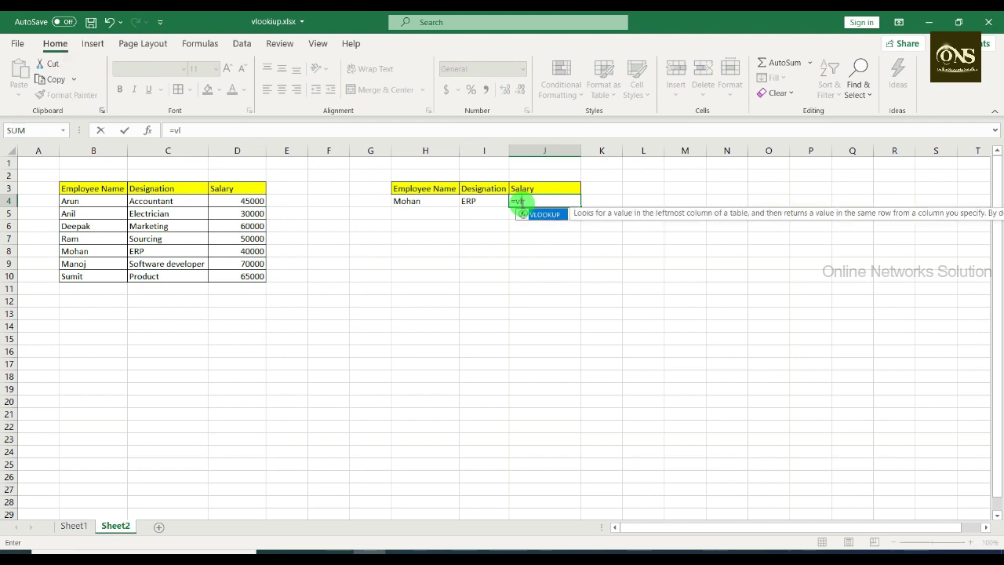
- Build the J4 formula as far as =VLOOKUP(H4,B4:D10,3 for salary
double_click(532, 216)
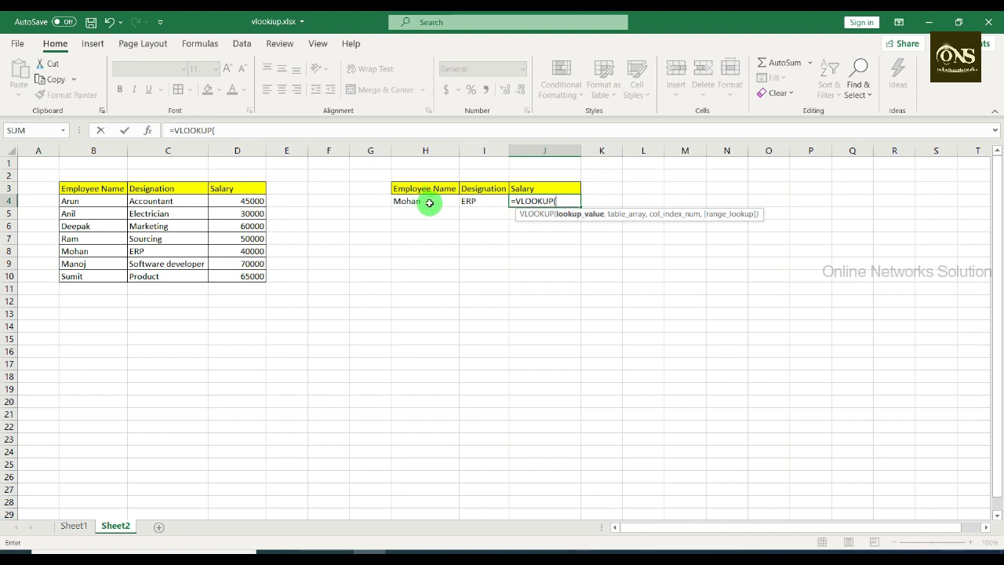
left_click(420, 200)
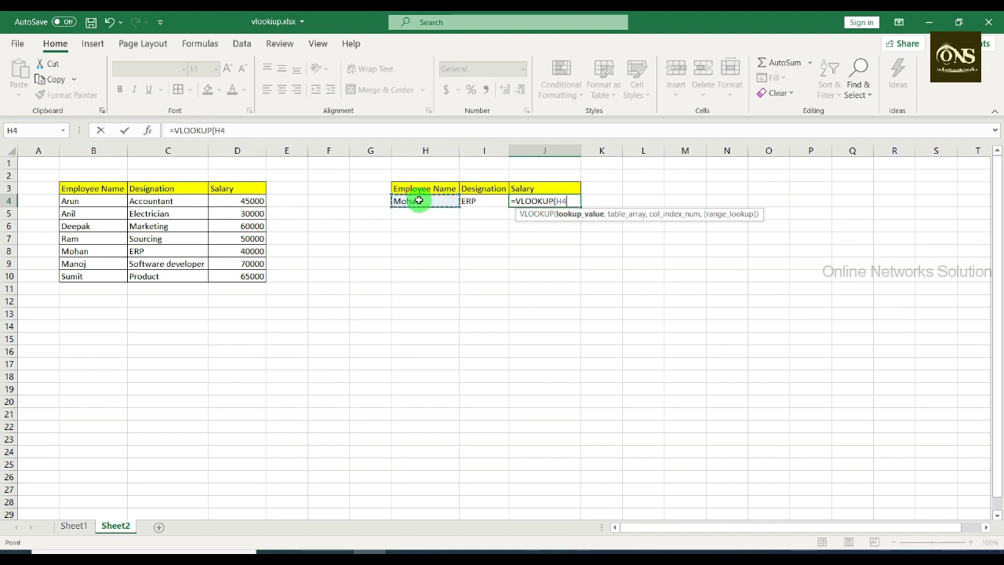
type(",")
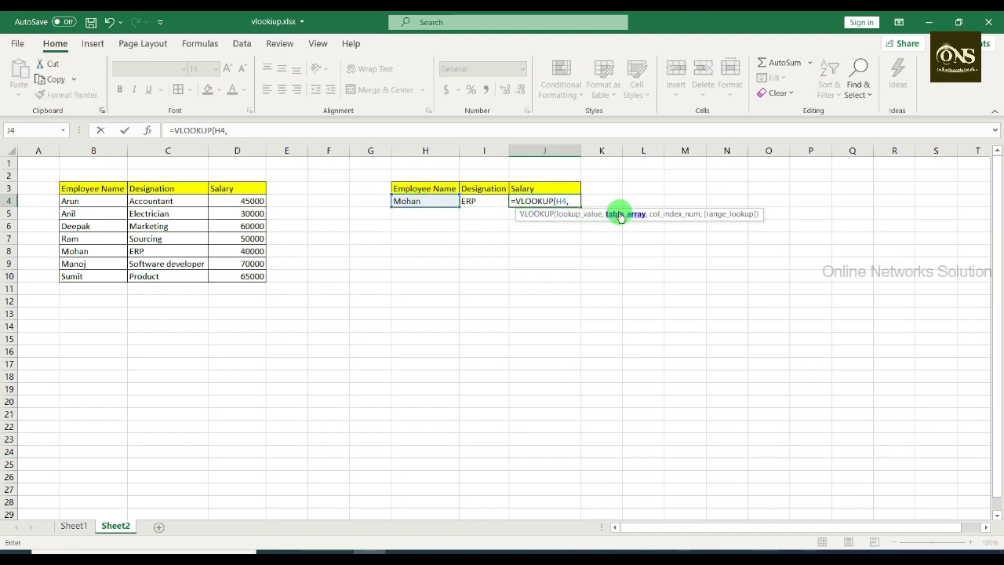
left_click(80, 202)
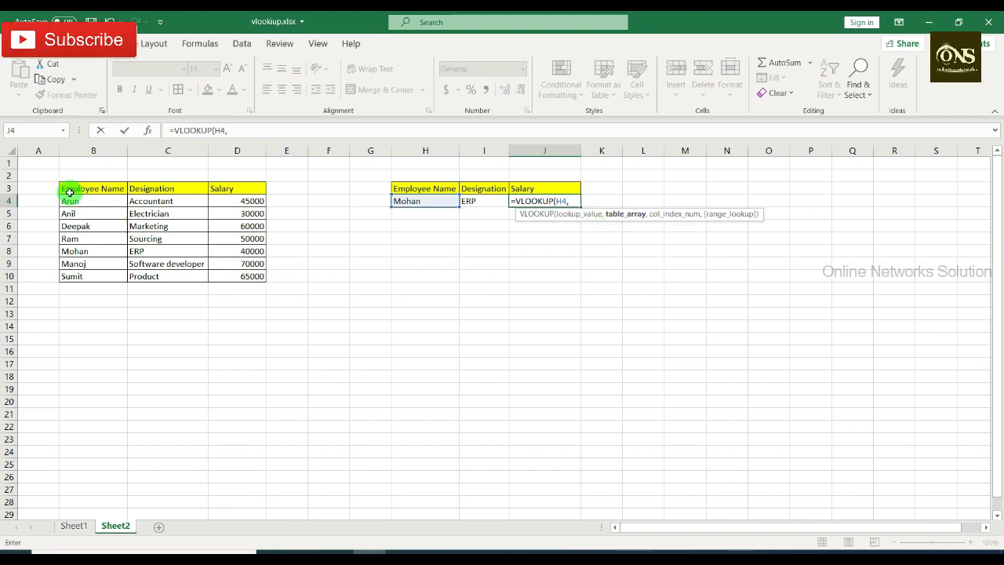
left_click_drag(80, 203, 240, 274)
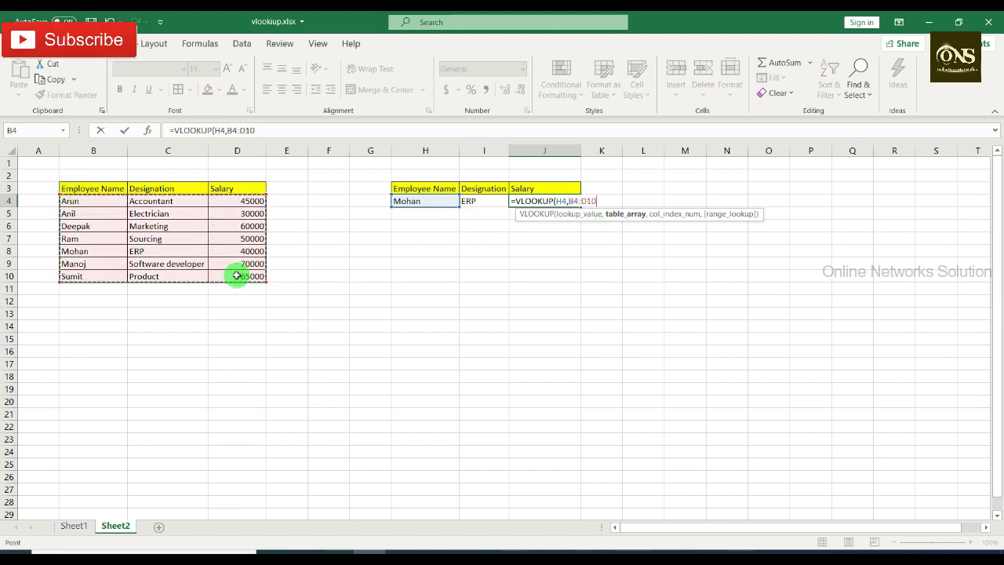
type(",")
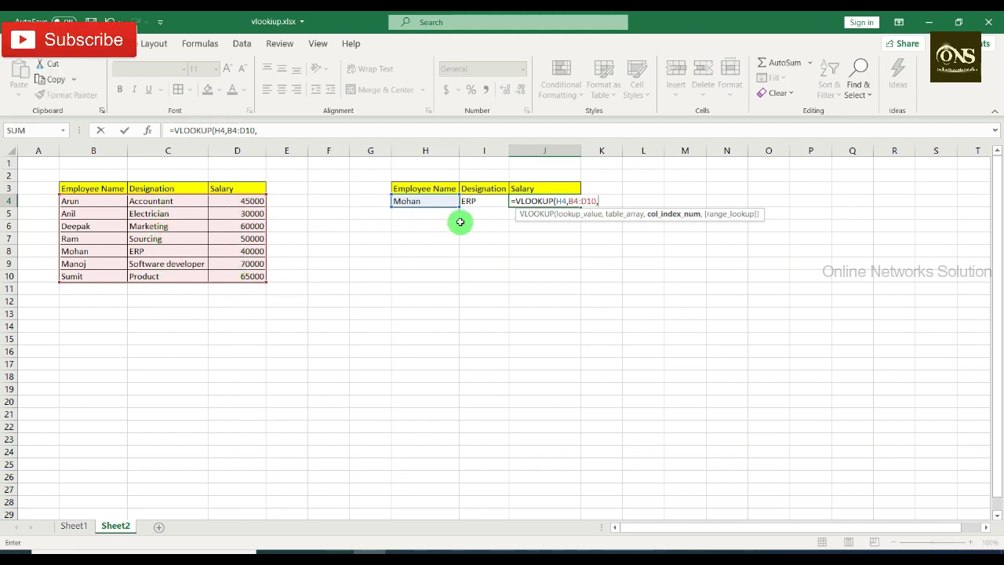
type("3")
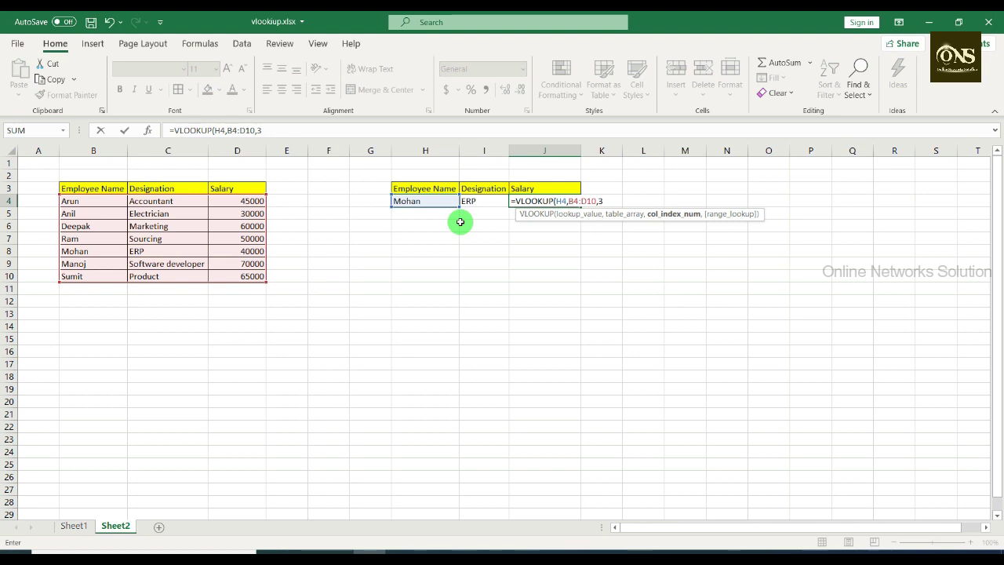
- Complete J4 as =VLOOKUP(H4,B4:D10,3,0), returning 40000
type(",")
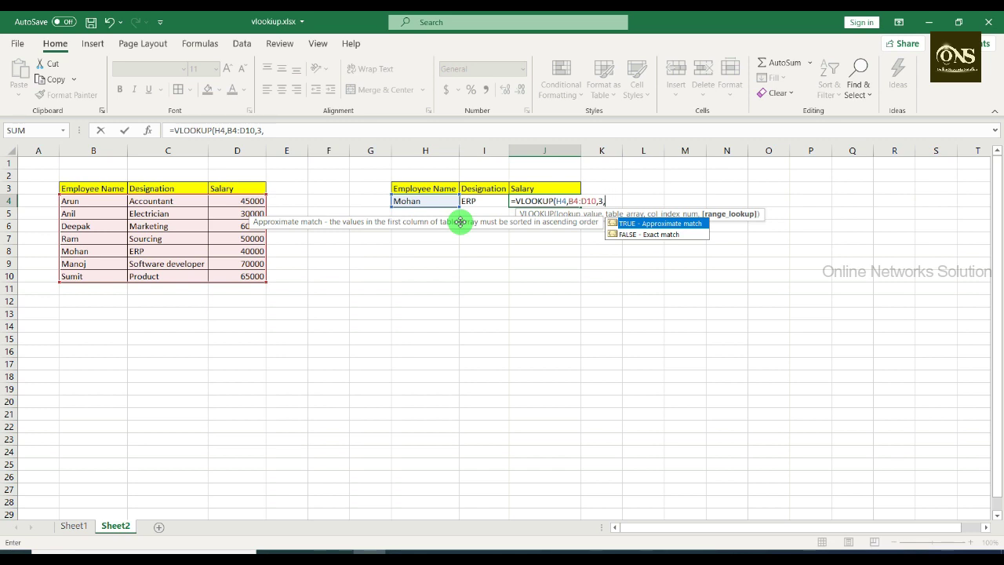
type("0")
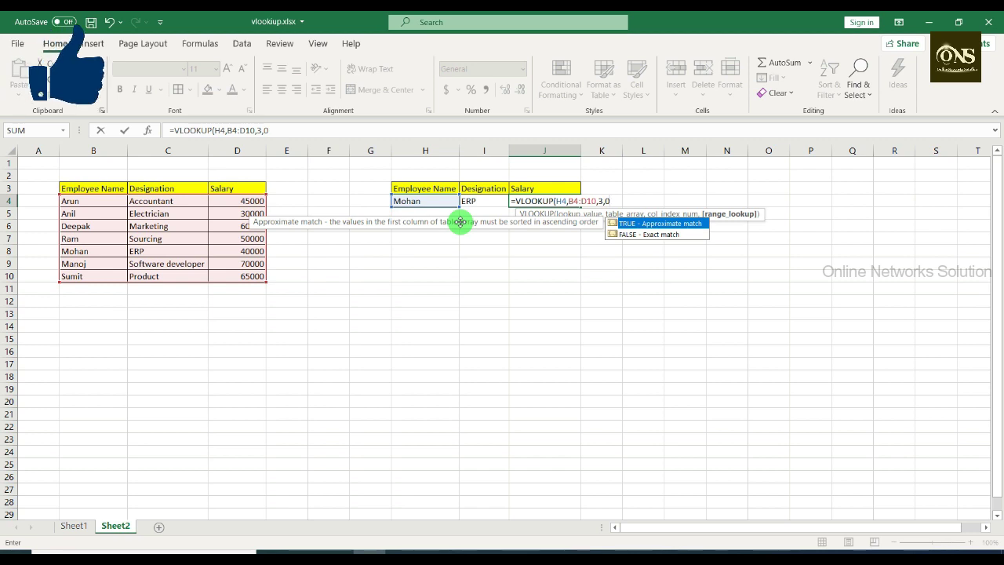
type(")")
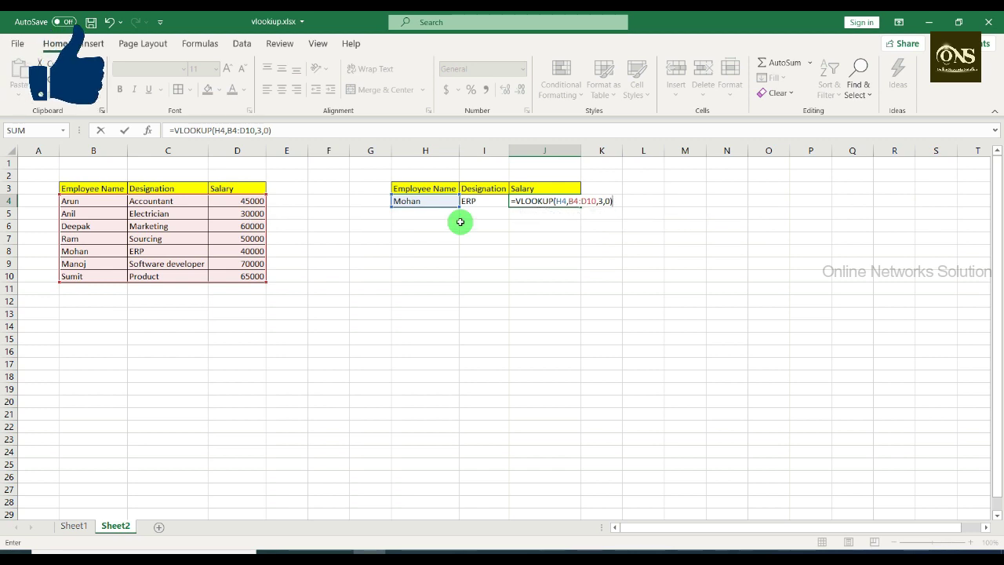
key("Return")
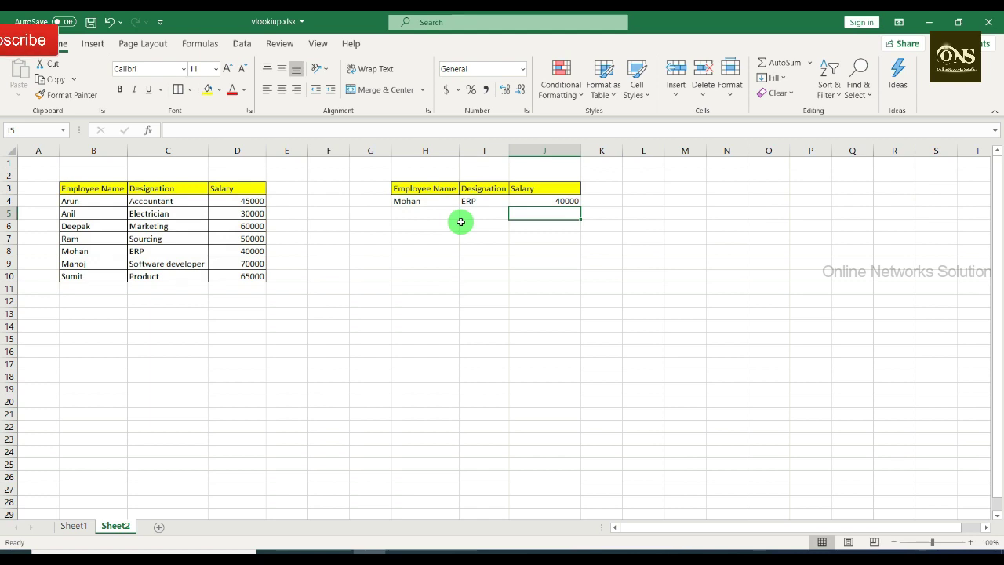
- Verify Mohan's designation and salary against row 8 of the source table
left_click(99, 253)
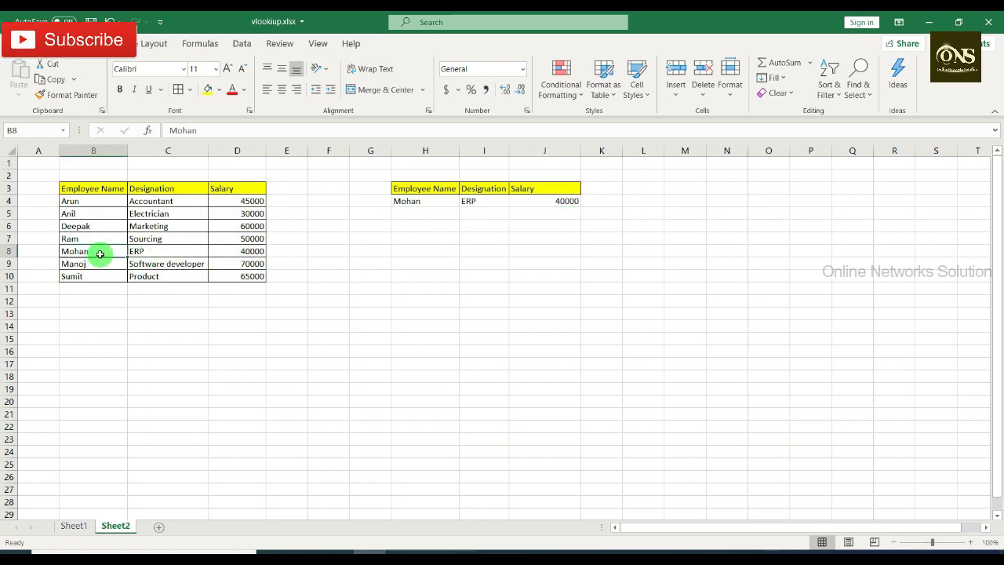
left_click(157, 253)
left_click(237, 252)
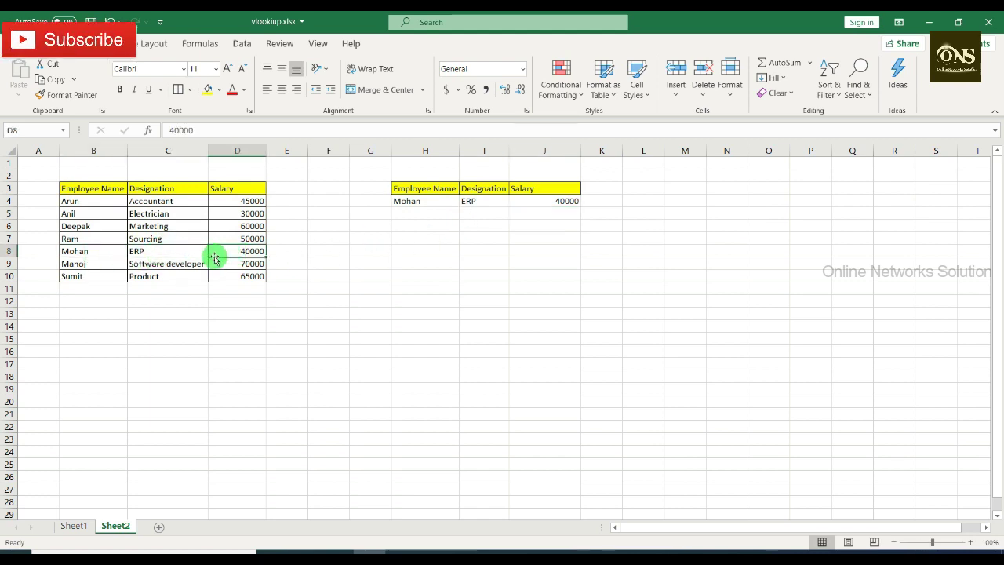
left_click(150, 254)
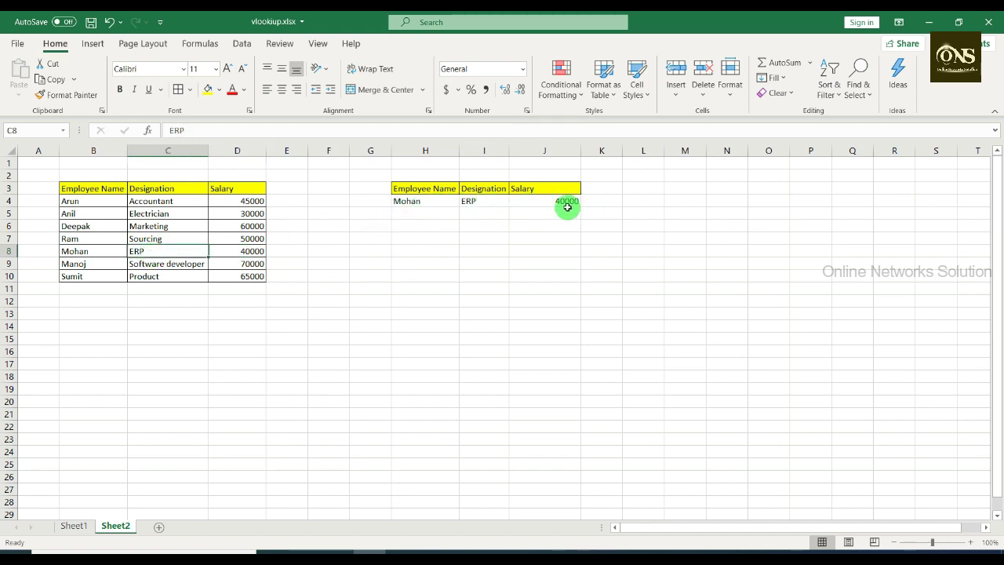
left_click(413, 214)
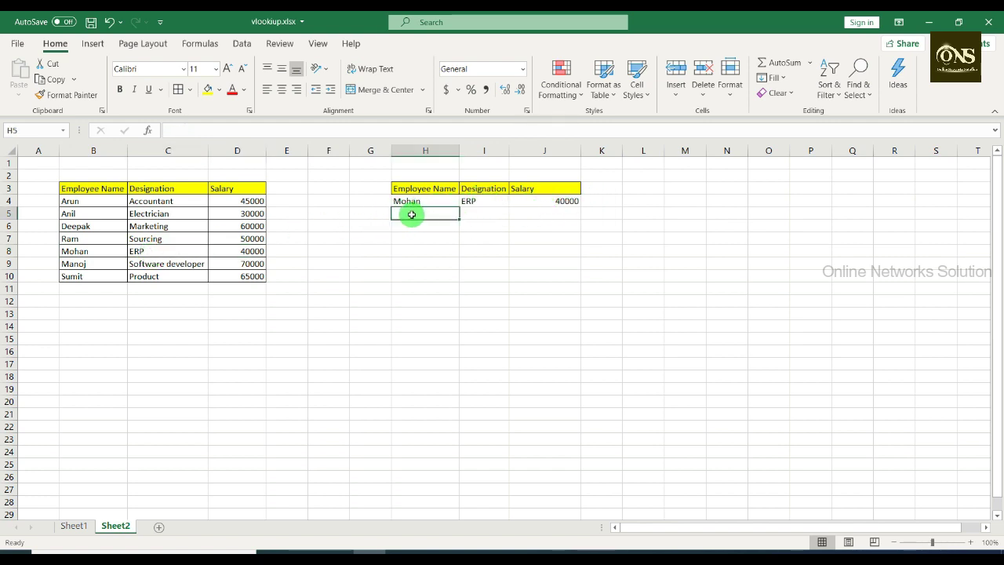
- Replace Mohan with Anil in H4 so the lookups show Electrician and 30000
left_click(414, 201)
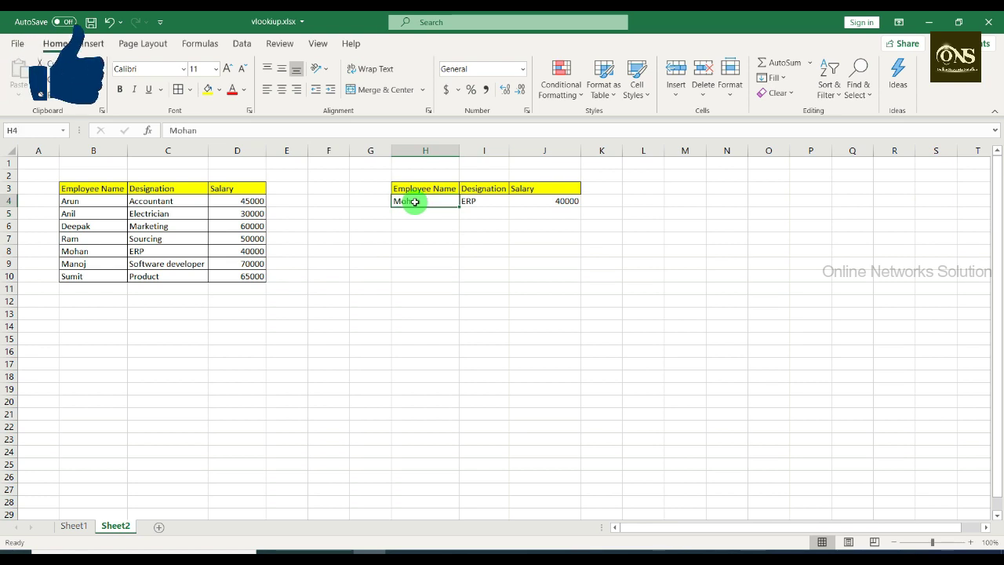
type("Anil")
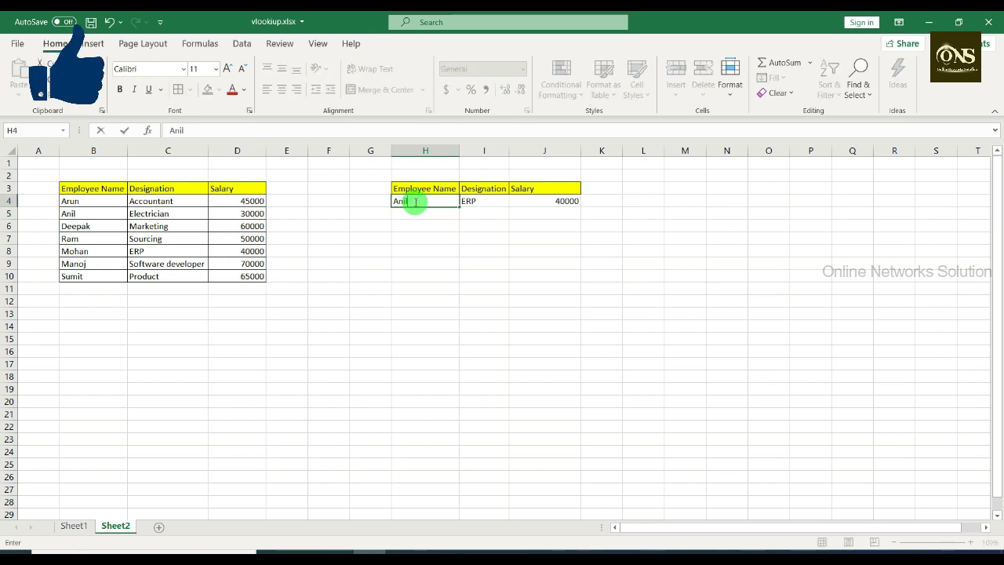
key("Return")
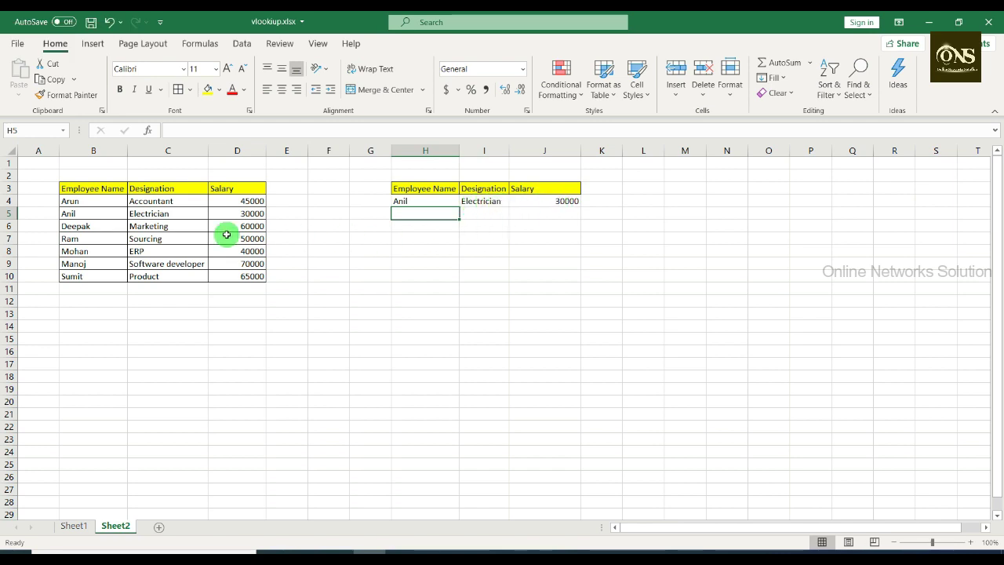
left_click(418, 203)
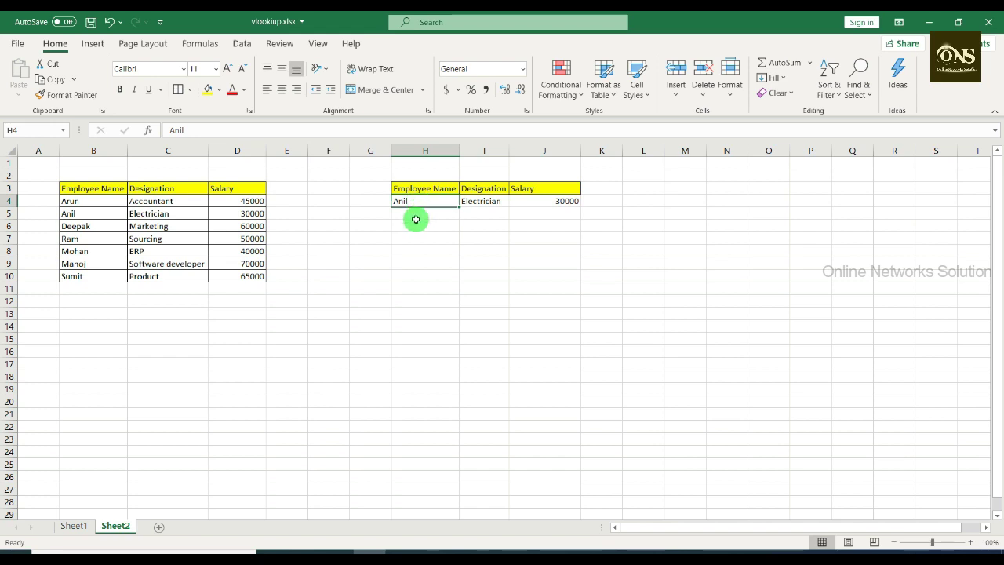
left_click(414, 220)
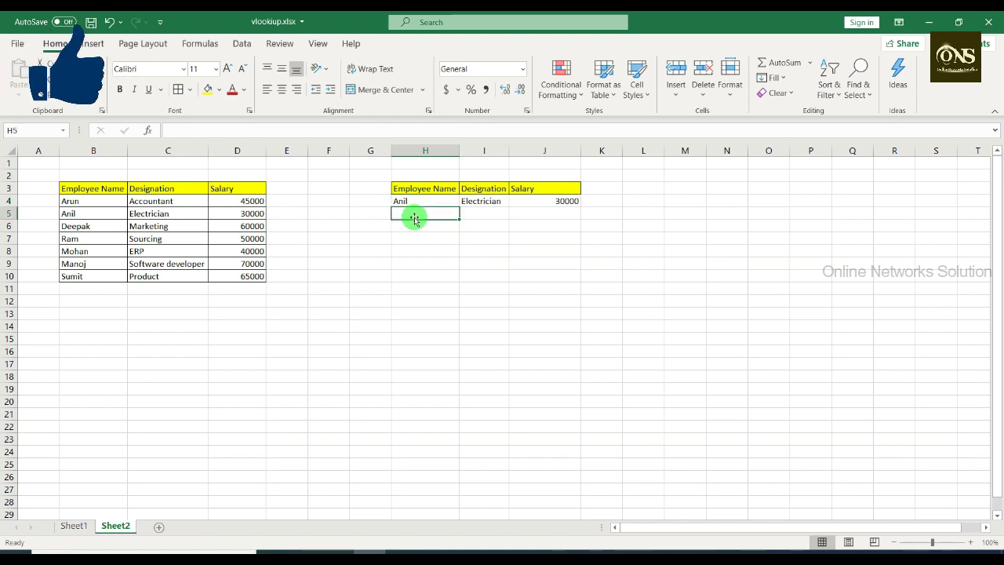
- Enter Ram in H5 and copy the designation lookup from I4 into I5
type("Ram")
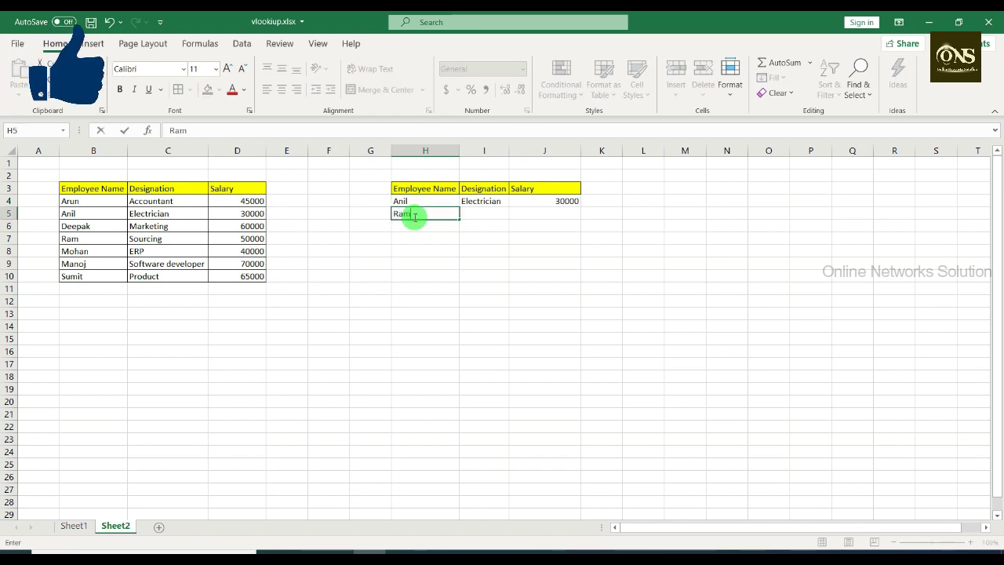
key("Return")
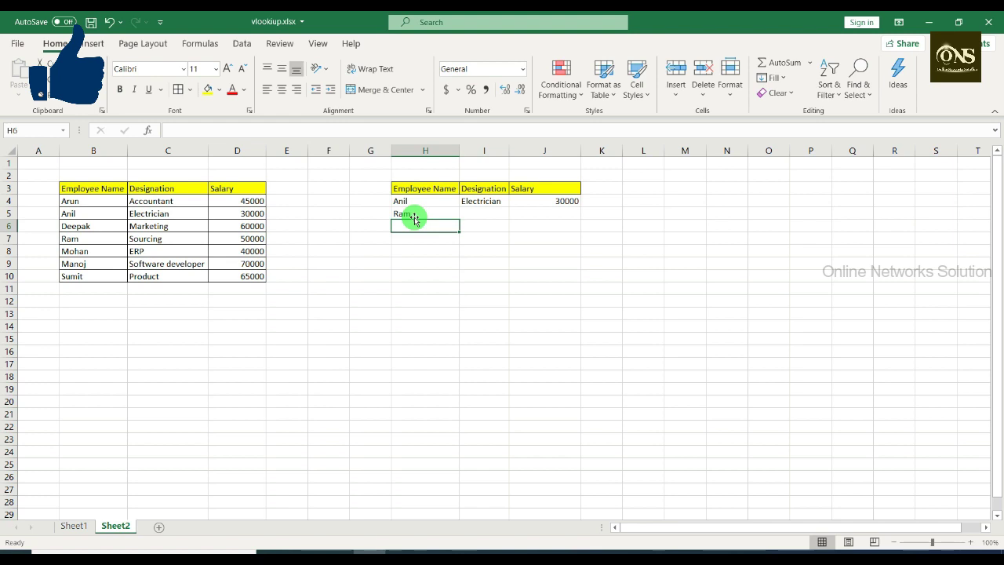
left_click(486, 203)
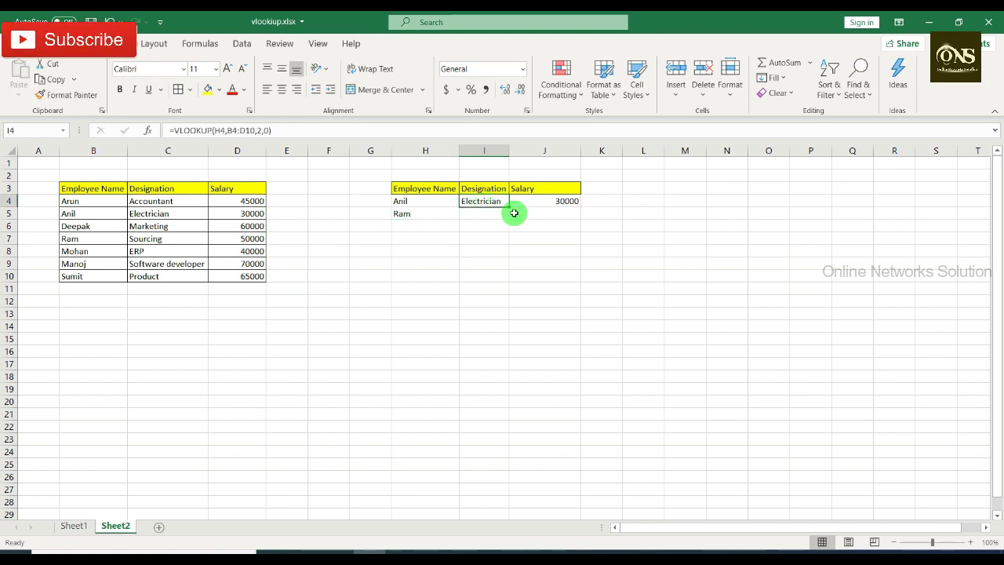
key("ctrl+c")
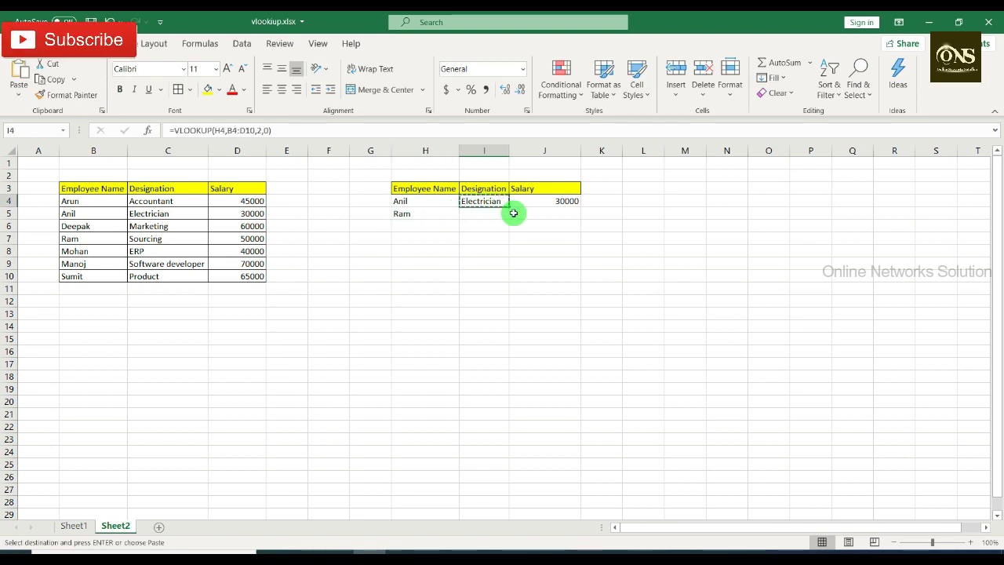
key("Down")
key("ctrl+v")
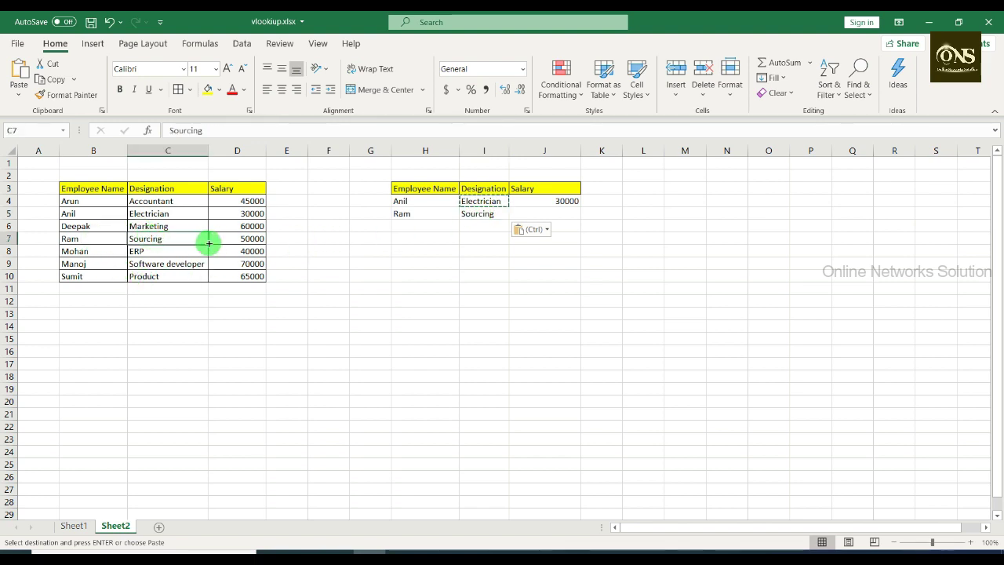
- Copy the salary lookup from J4 into J5, showing 50000
left_click(564, 201)
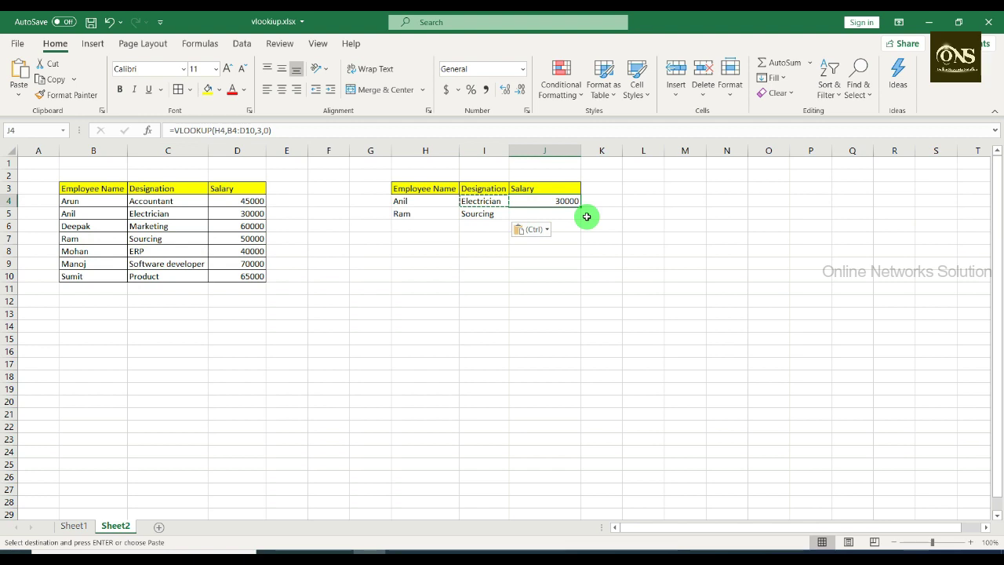
key("ctrl+c")
key("Down")
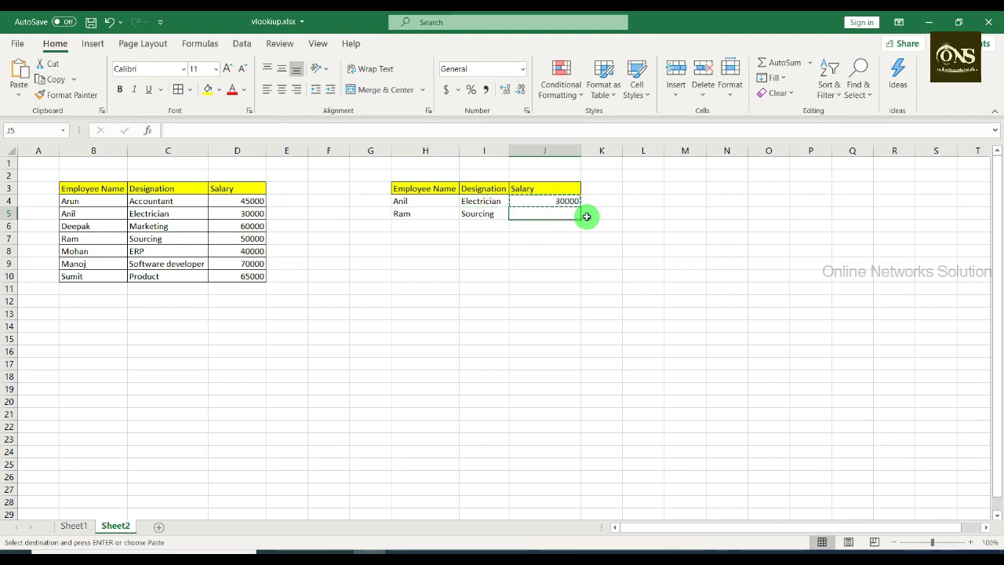
key("ctrl+v")
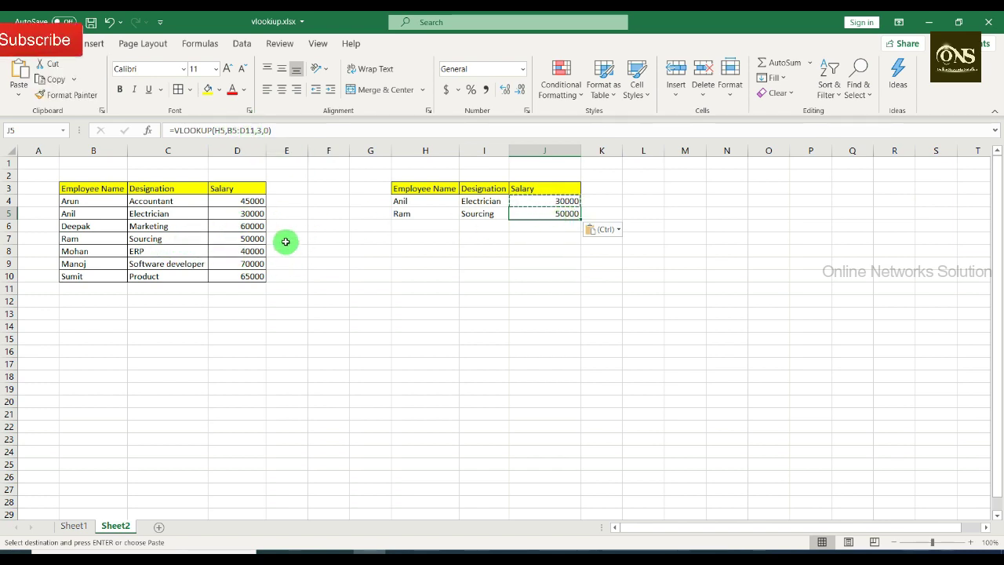
- Copy the H3:J3 headers and add a new blank Sheet3
left_click(416, 189)
left_click_drag(417, 189, 577, 191)
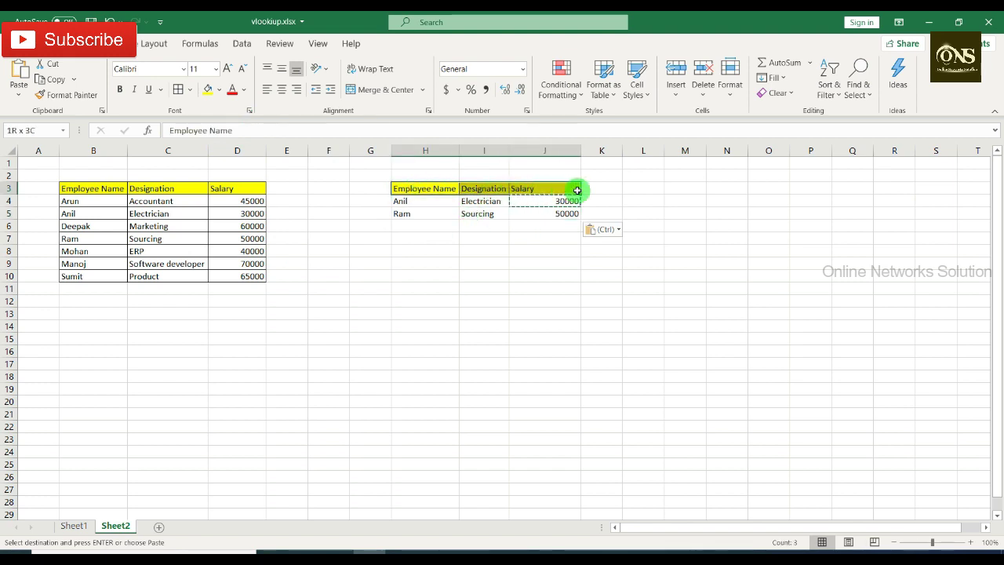
key("ctrl+c")
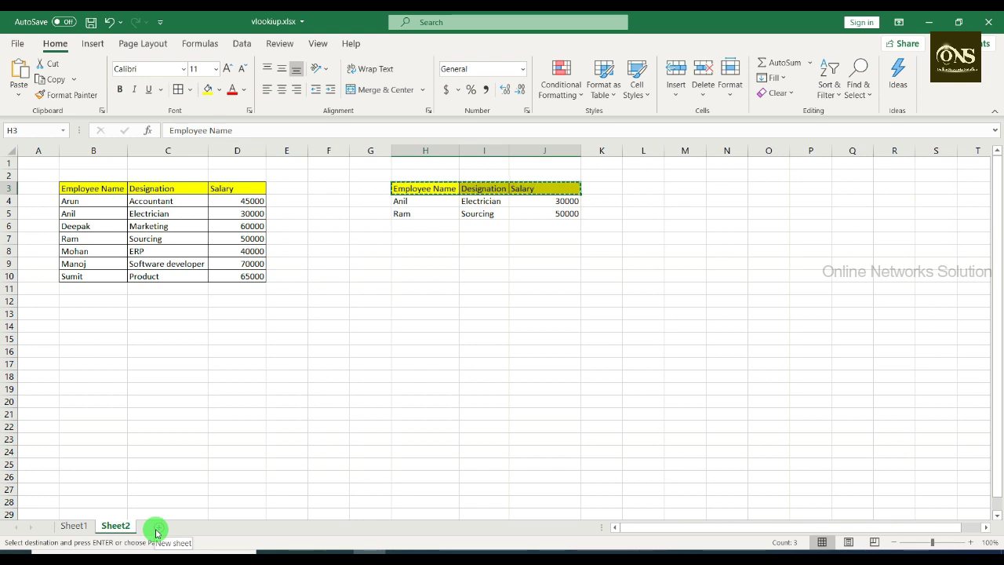
left_click(156, 532)
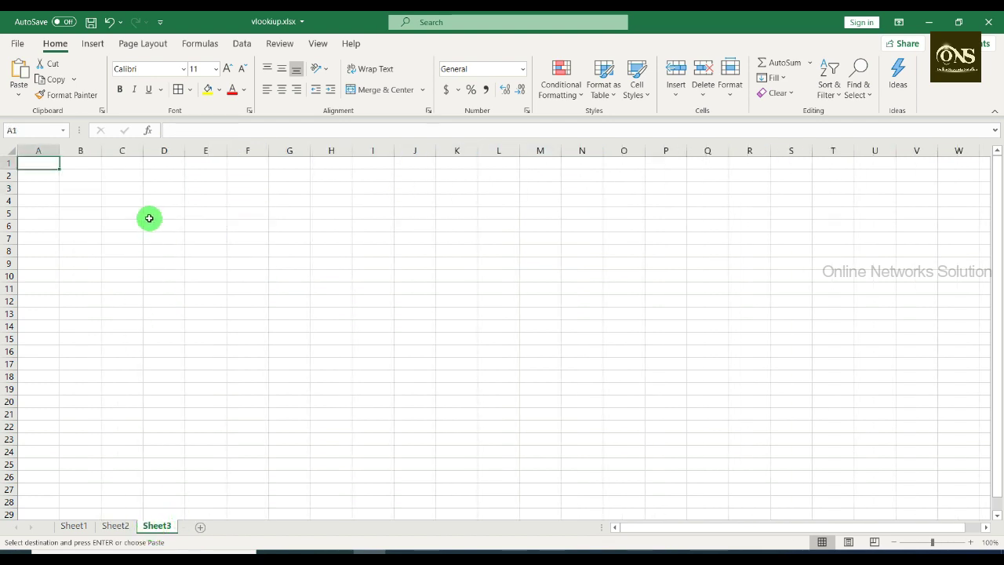
- Paste the Employee Name, Designation and Salary headers into B3 and autofit columns B–D
left_click(84, 192)
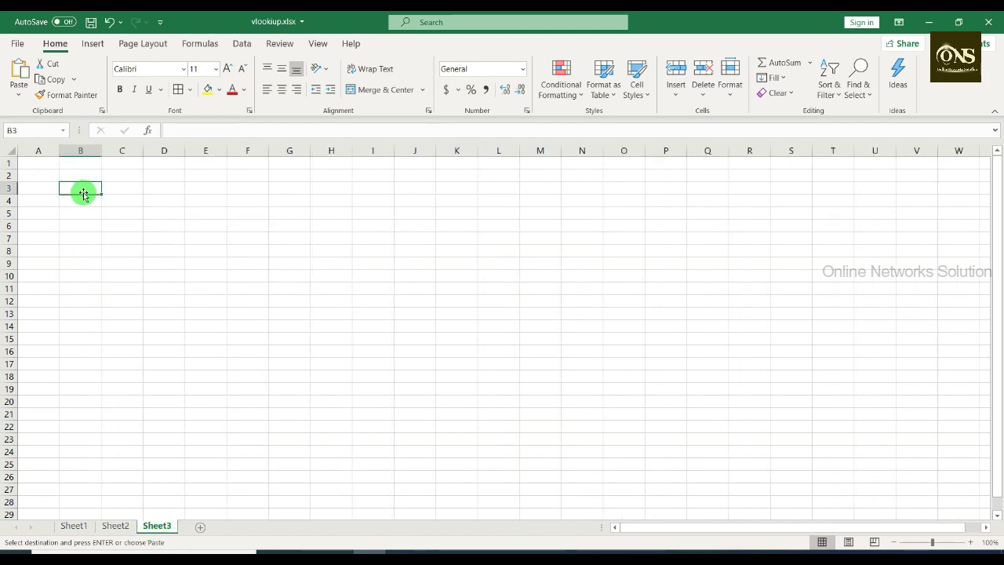
key("ctrl+v")
double_click(101, 150)
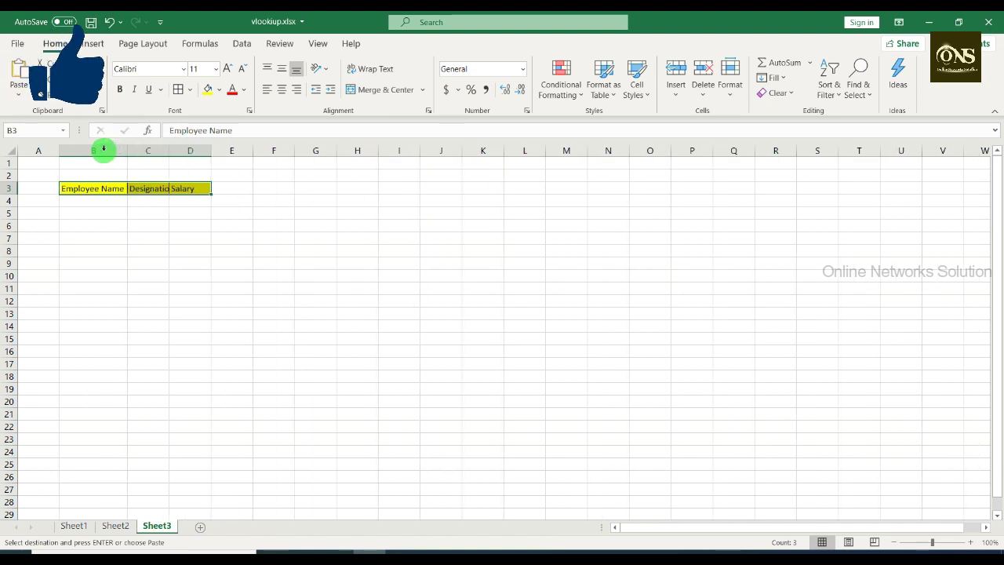
double_click(168, 150)
double_click(219, 150)
- Enter Mohan in B4 under Employee Name
left_click(104, 202)
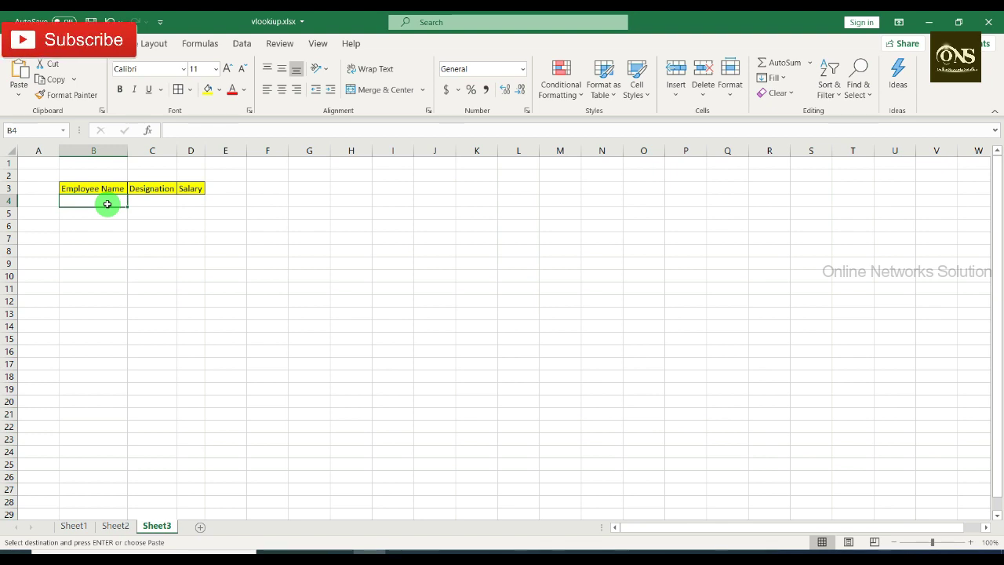
type("m")
key("BackSpace")
type("Mohan")
key("Return")
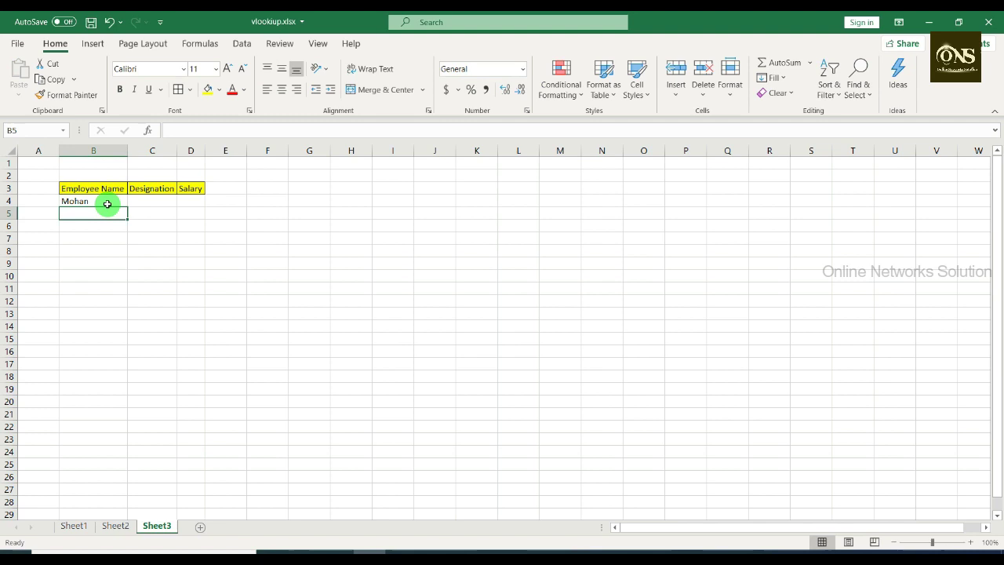
- Enter =VLOOKUP(B4,Sheet2!B4:D10,2,0) in C4 so Mohan's designation shows ERP
left_click(137, 201)
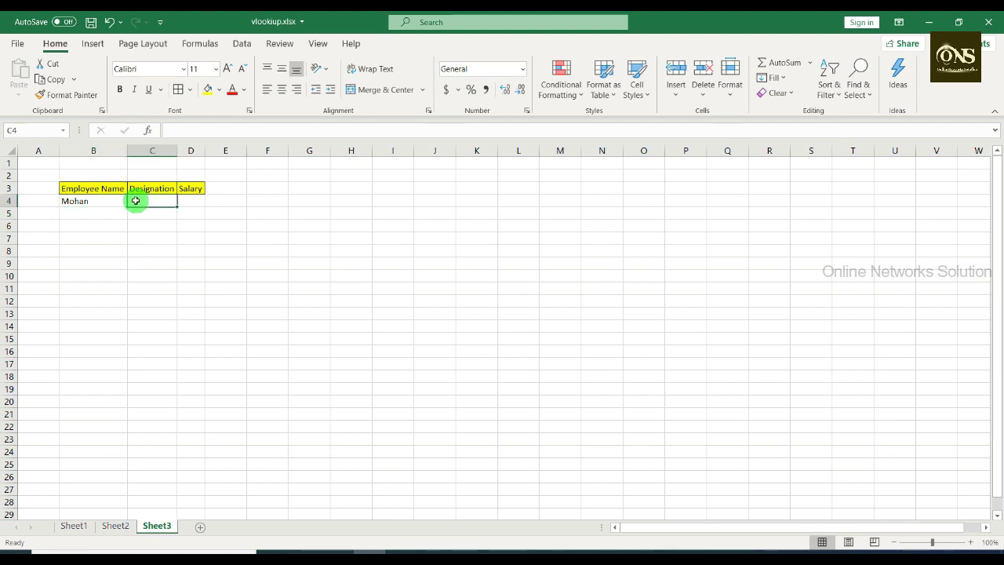
type("=")
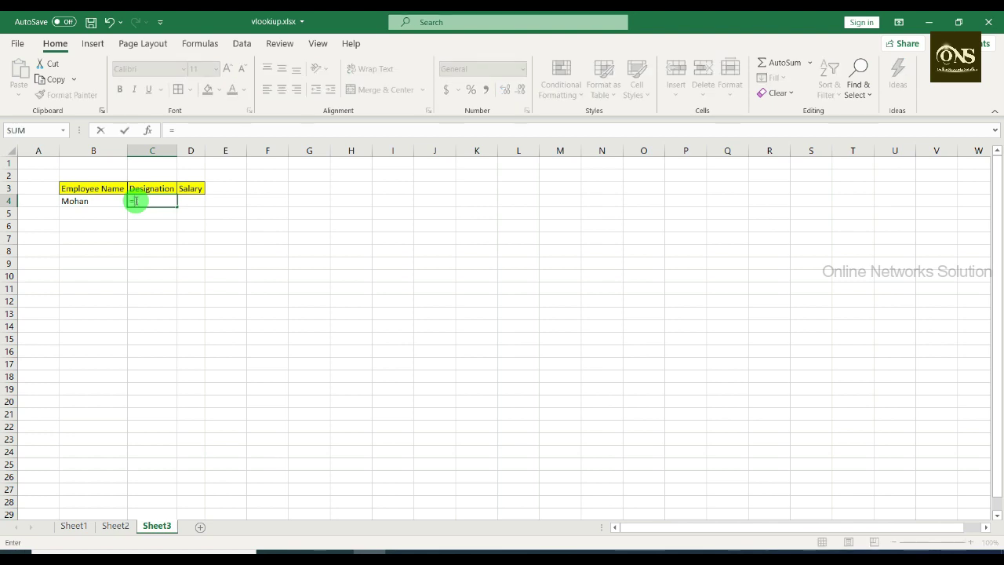
type("vl")
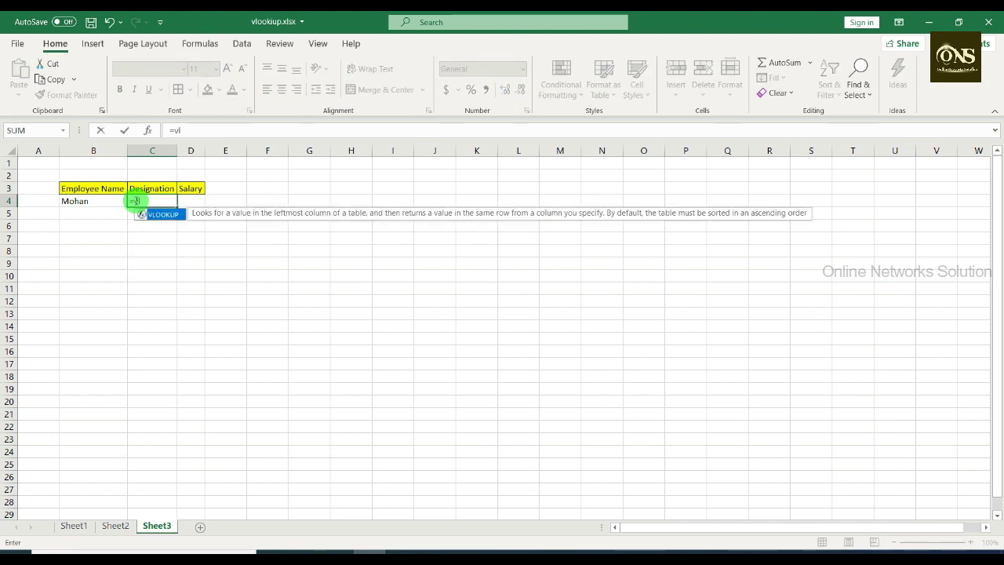
double_click(148, 214)
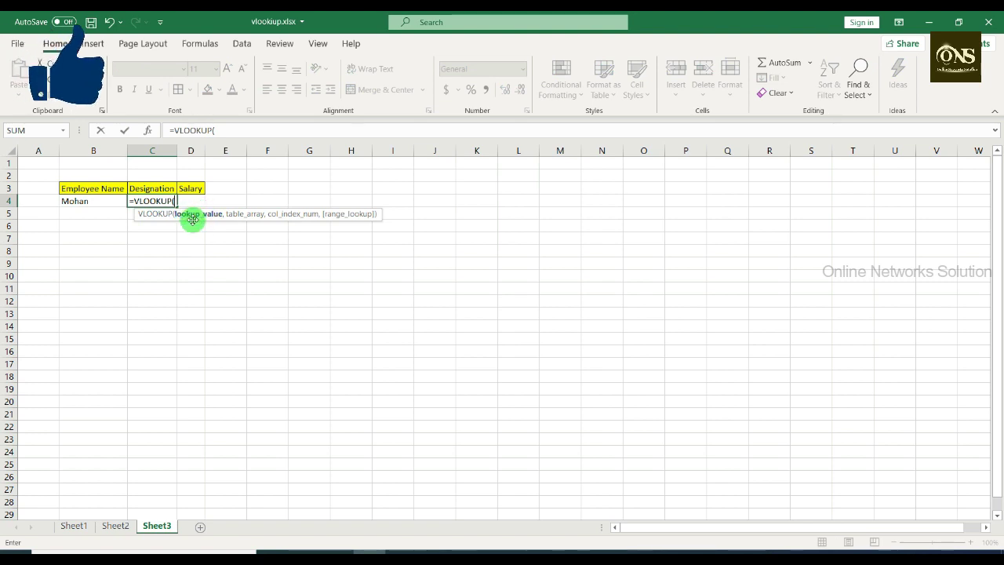
left_click(79, 202)
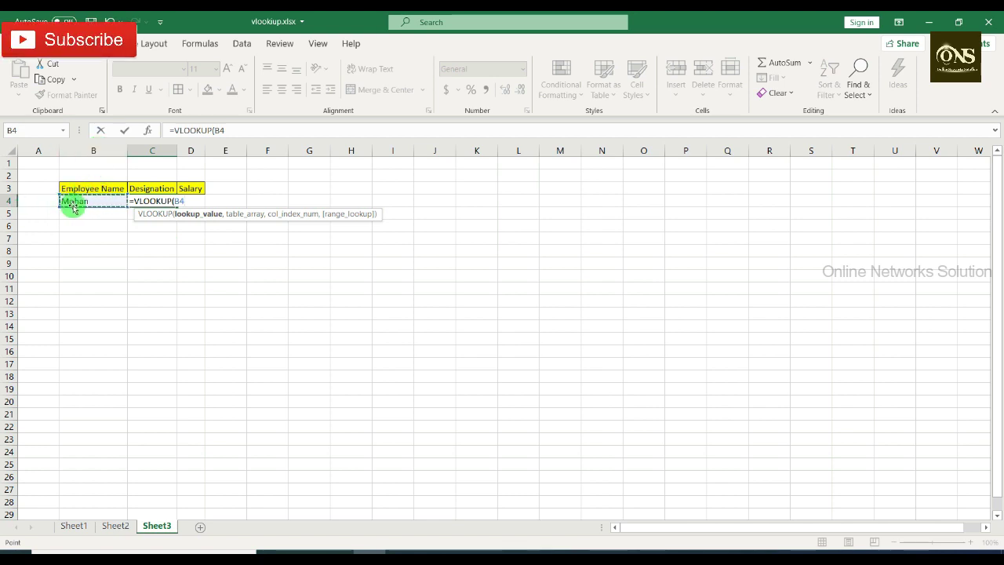
type(",")
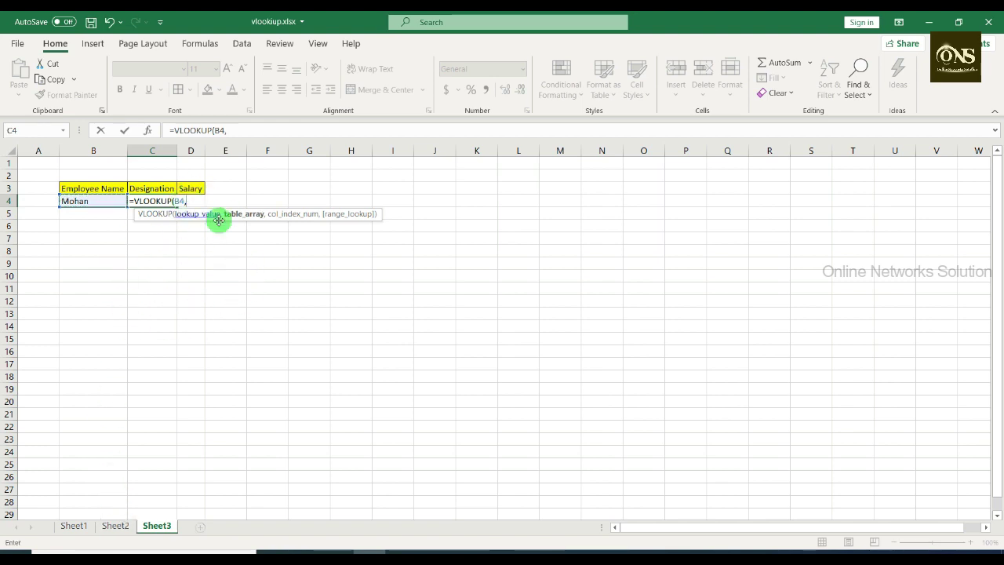
left_click(126, 524)
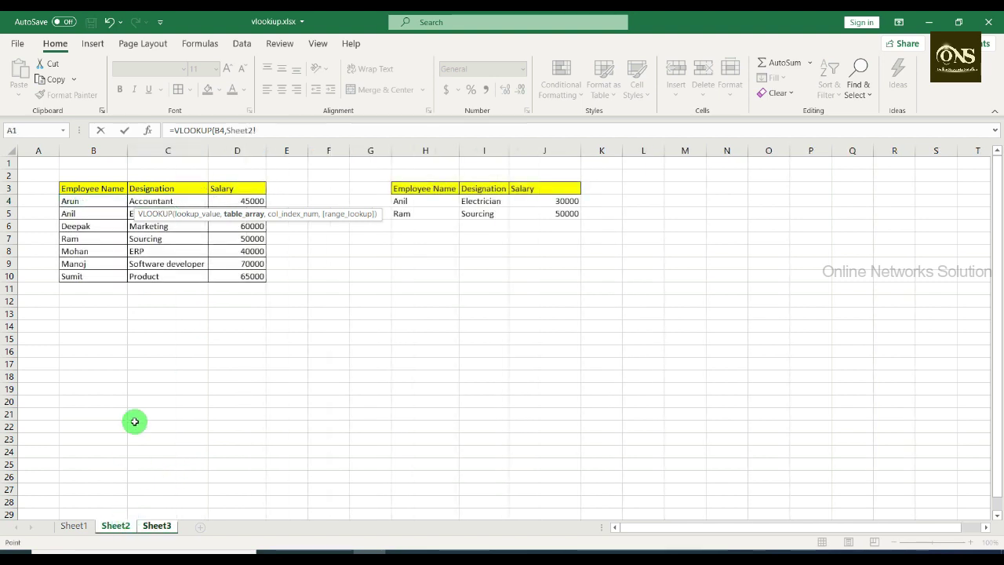
left_click_drag(77, 199, 248, 276)
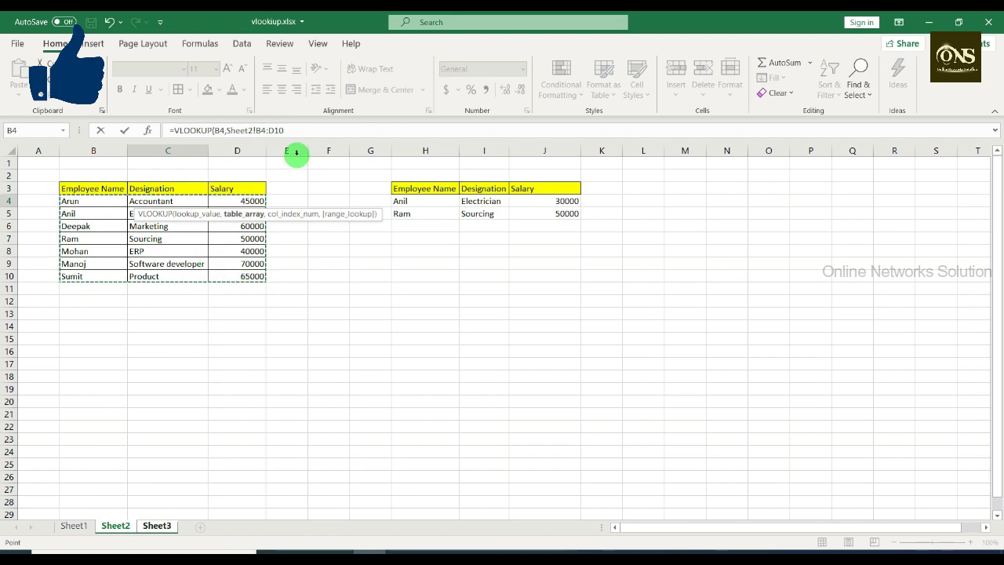
left_click(289, 130)
type(",")
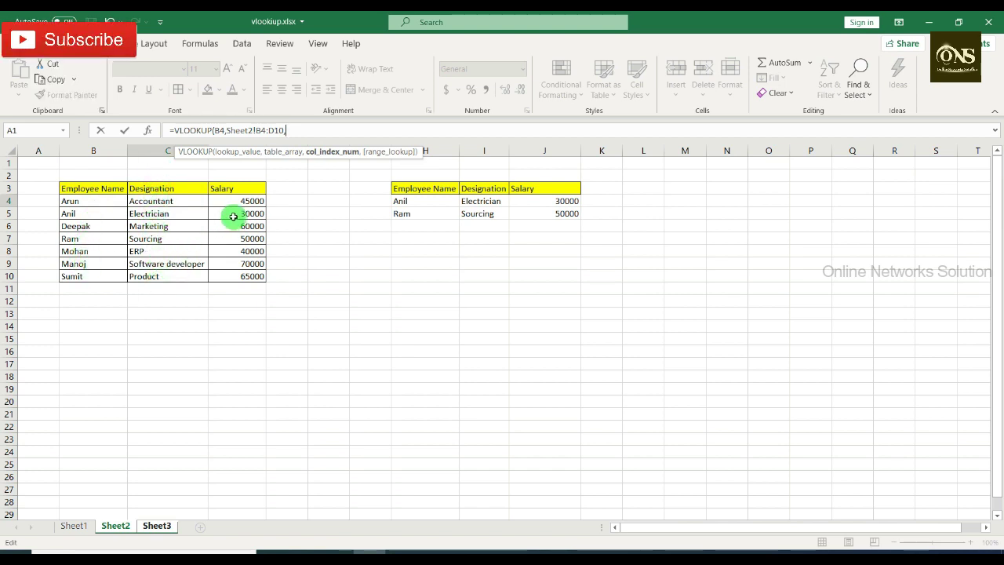
type(",")
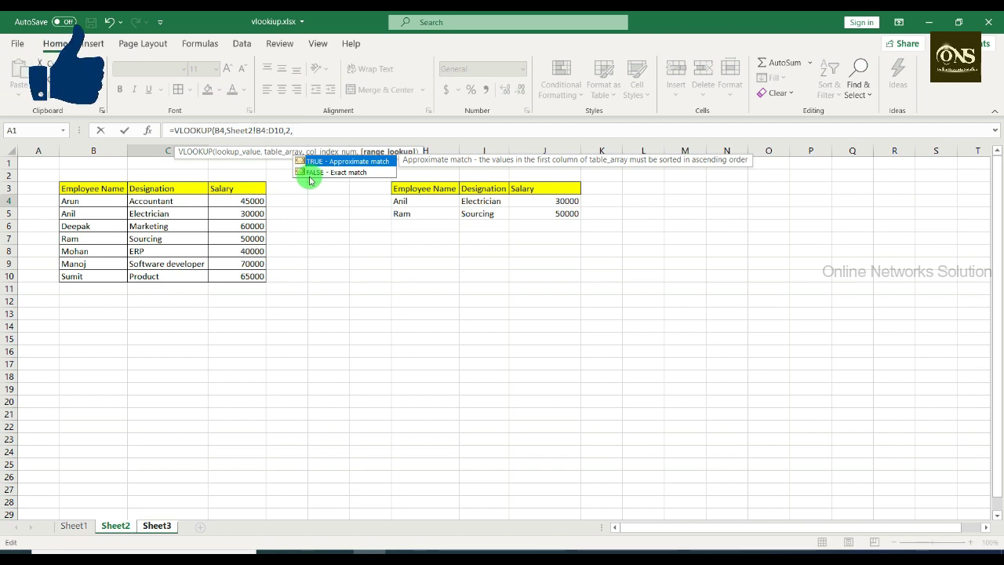
type(")")
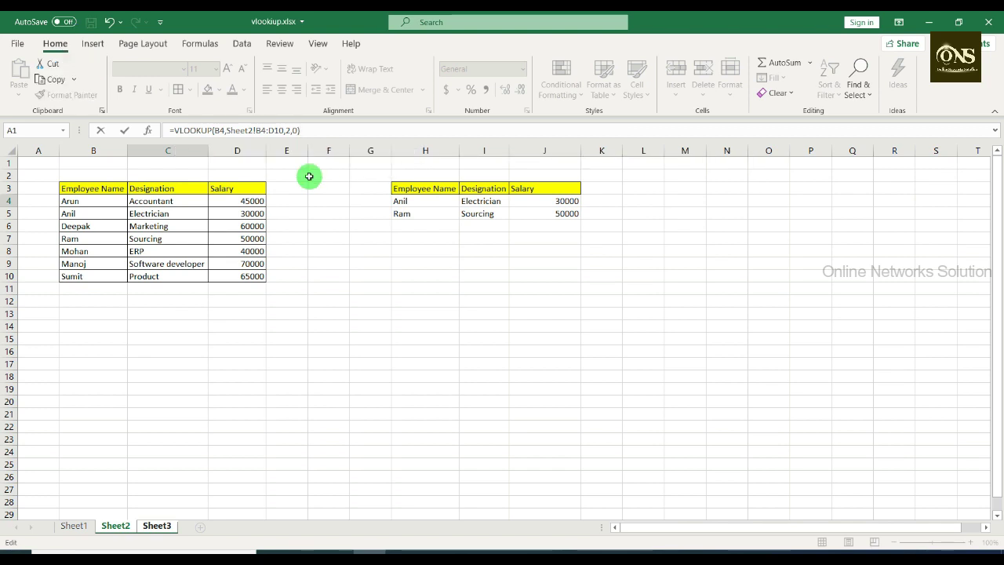
key("Return")
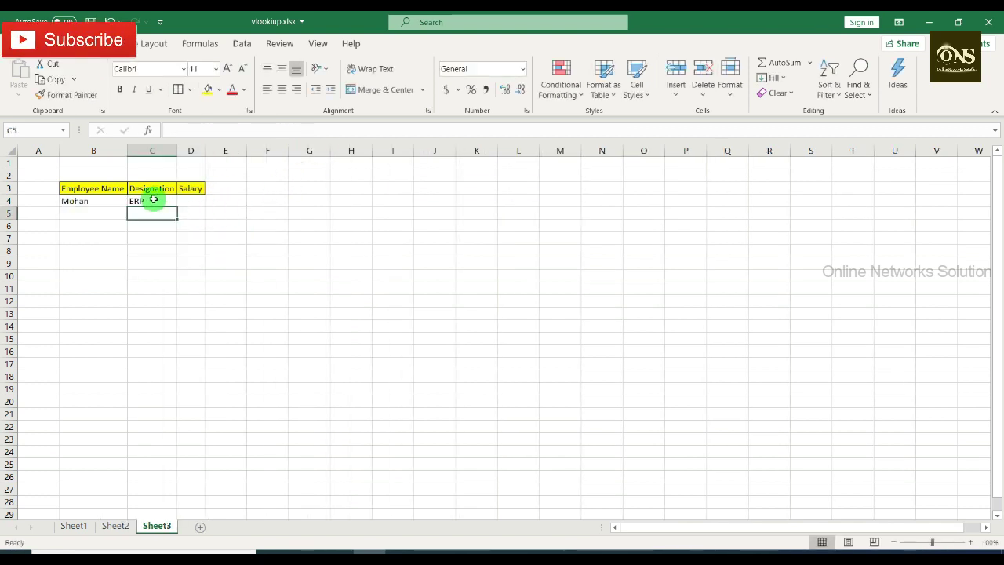
- Enter =VLOOKUP(B4,Sheet2!B4:D10,3,0) in D4 so Mohan's salary shows 40000
left_click(154, 200)
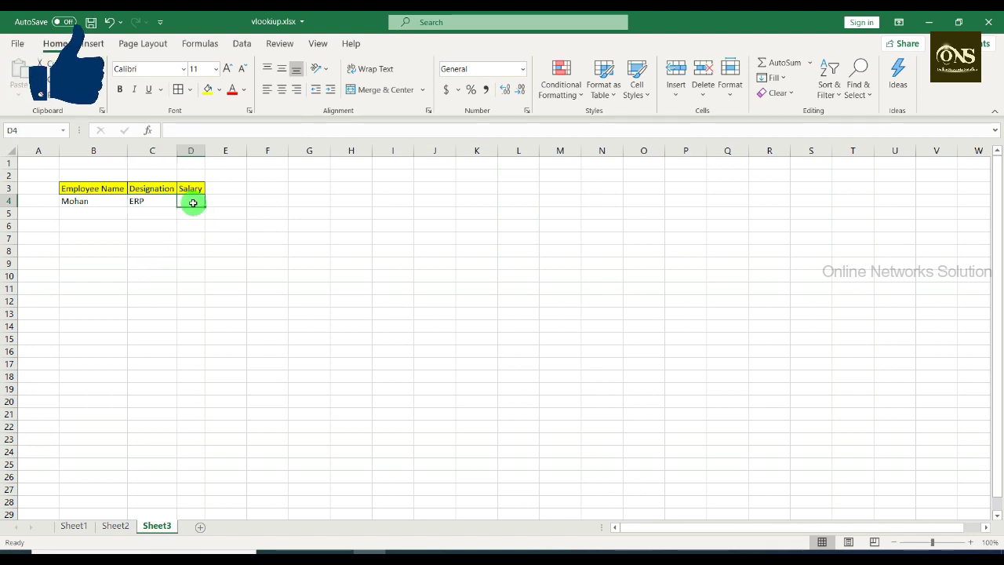
type("=v")
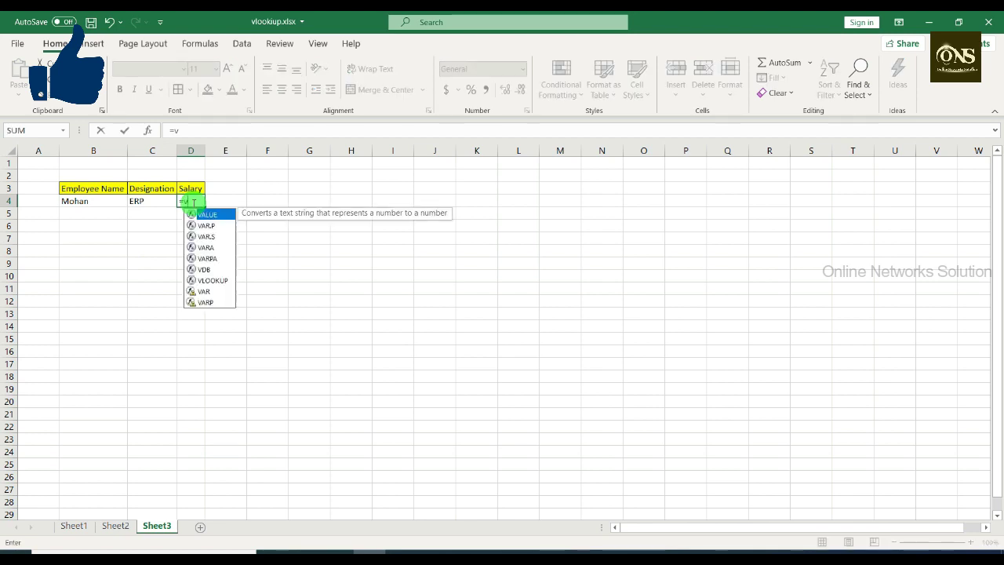
type("l")
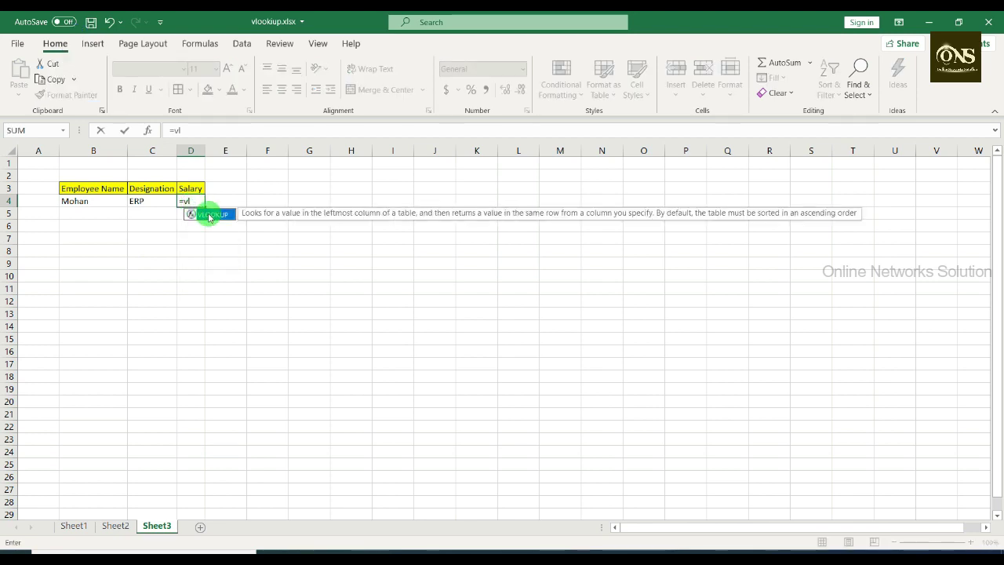
double_click(208, 214)
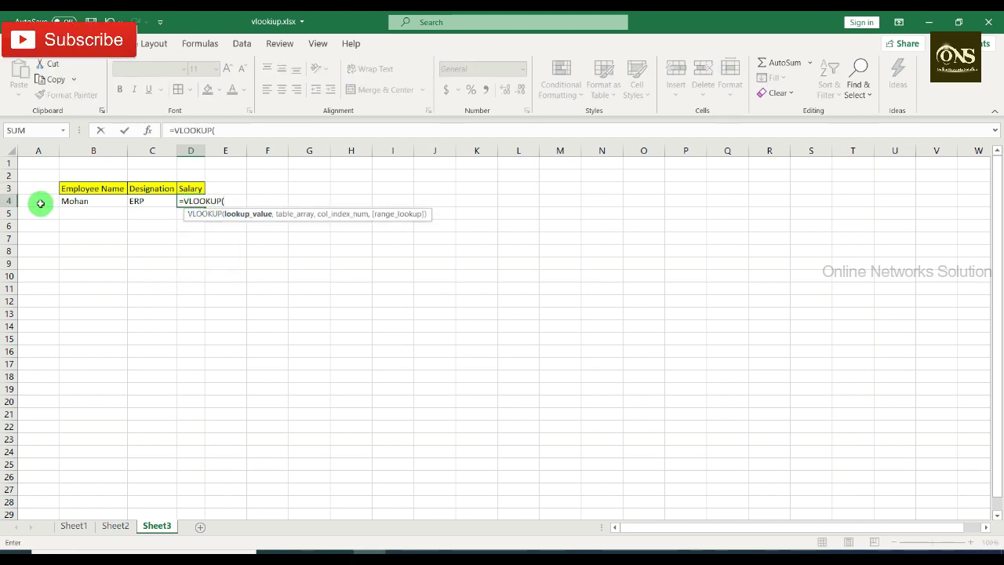
left_click(80, 202)
type(",")
left_click(116, 525)
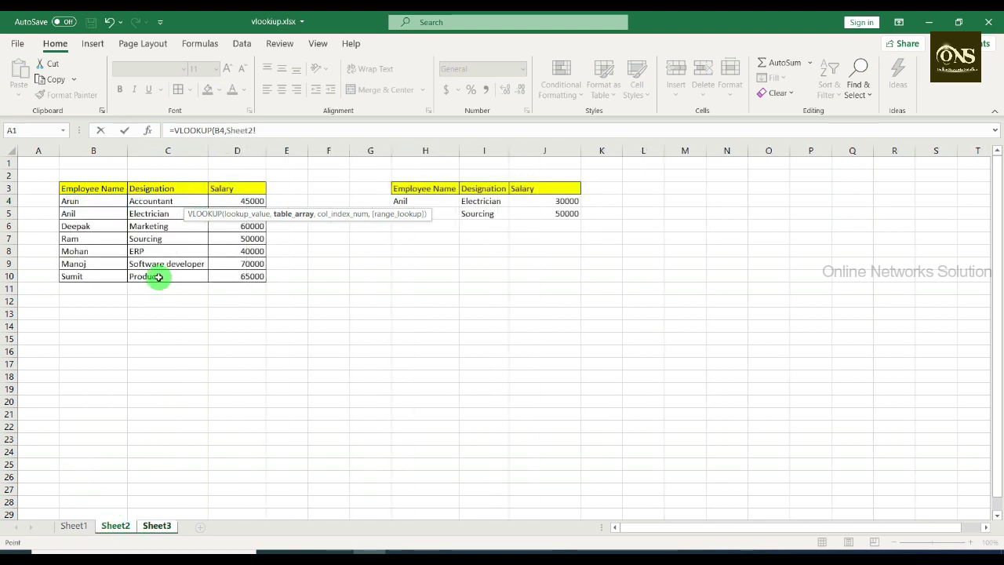
left_click_drag(80, 201, 245, 272)
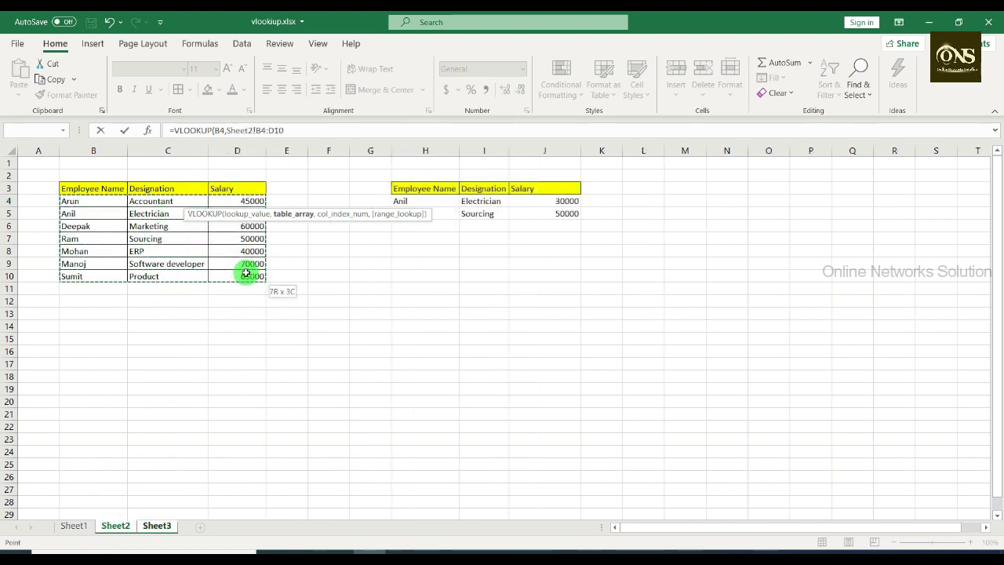
left_click(287, 131)
type(",3")
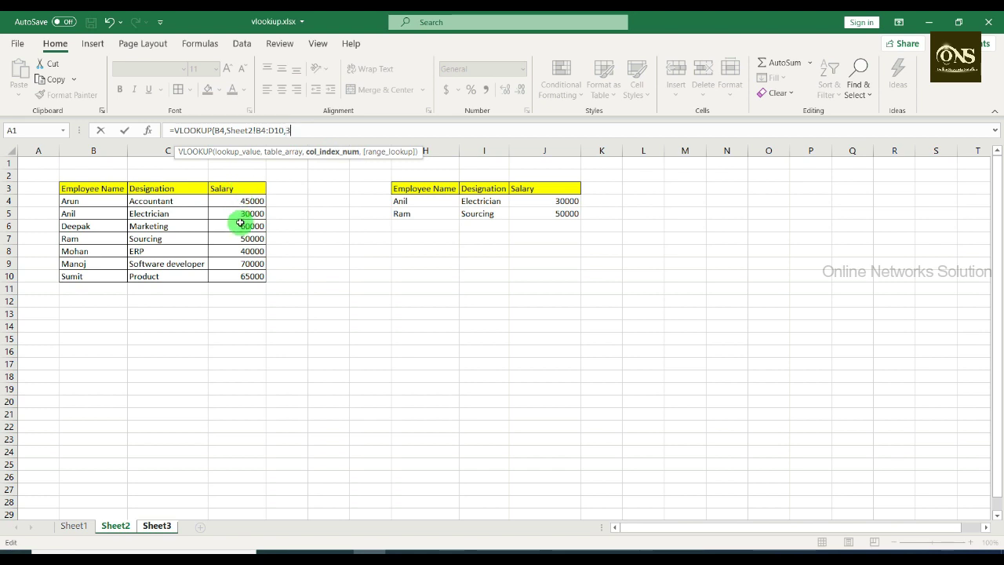
type(",")
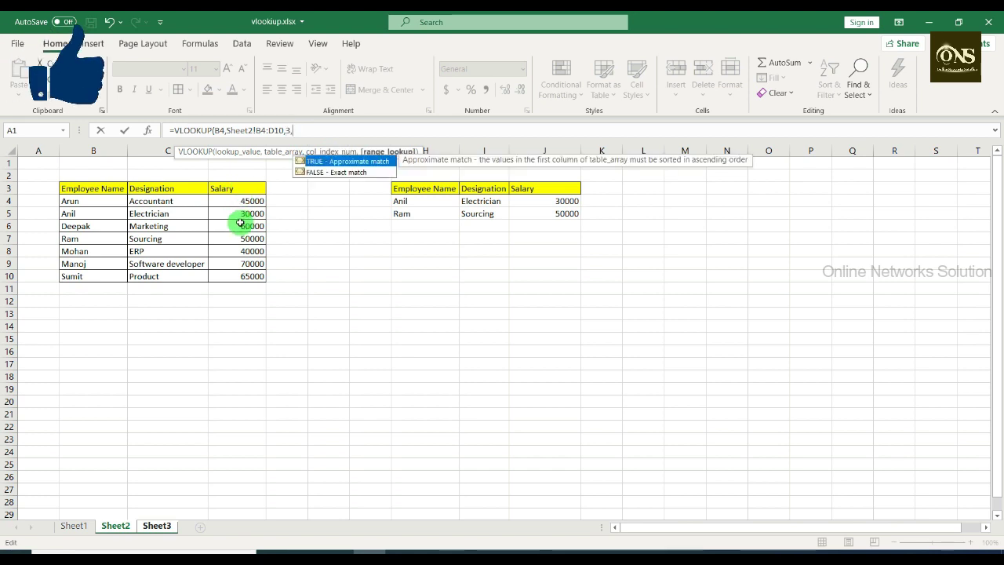
type("0")
type(")")
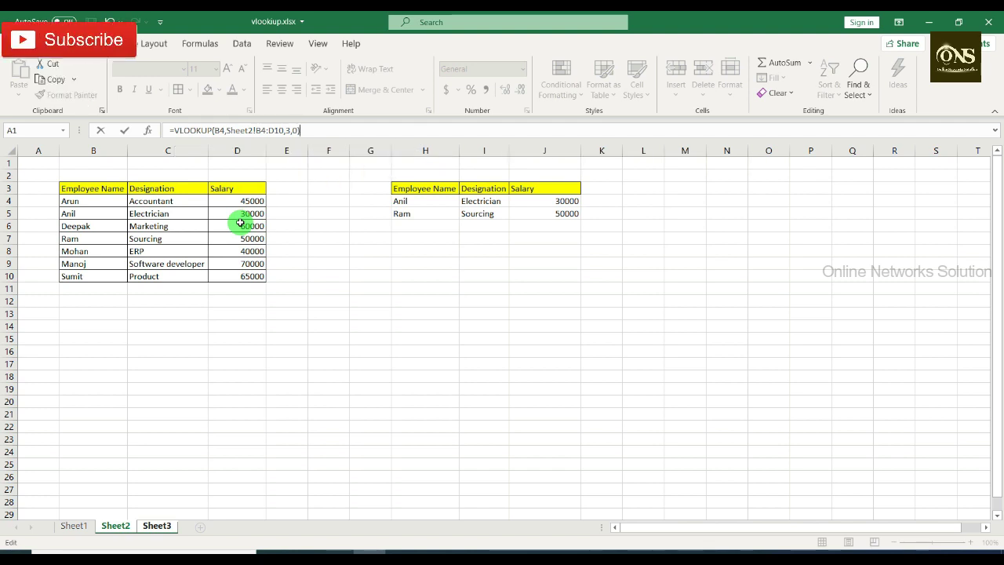
key("Return")
left_click(193, 201)
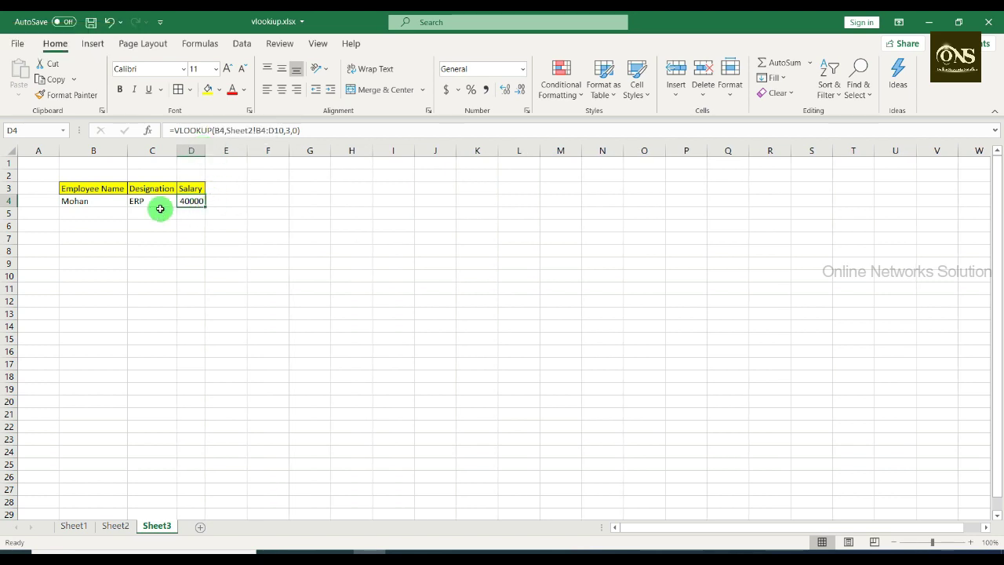
- On Sheet2, select Mohan's row B8:D8 to confirm ERP and 40000
left_click(115, 525)
left_click_drag(98, 257, 247, 255)
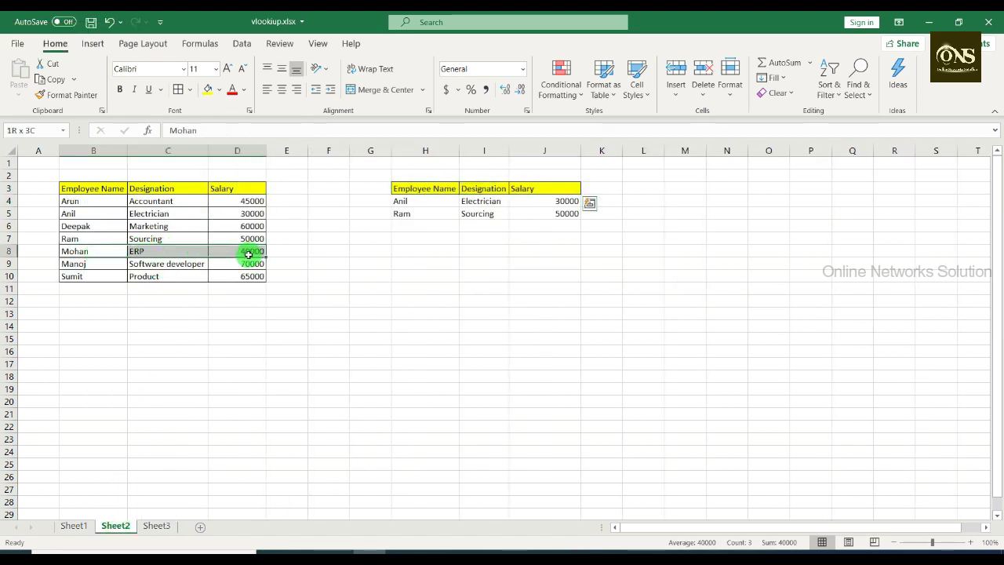